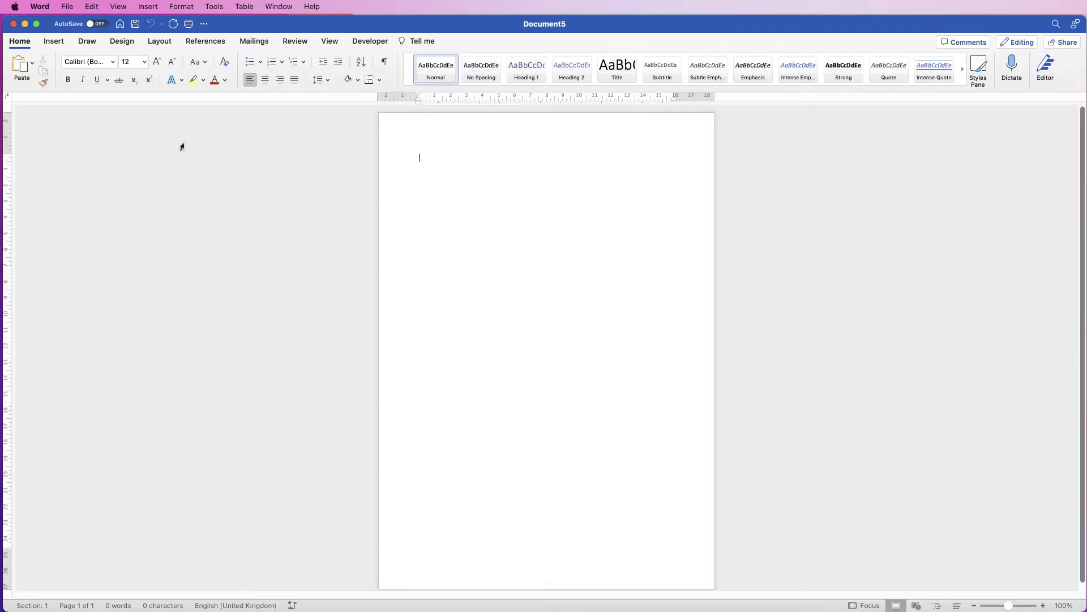
# - Insert a blank 4-column by 4-row table from the Insert tab's table grid
pyautogui.click(55, 42)
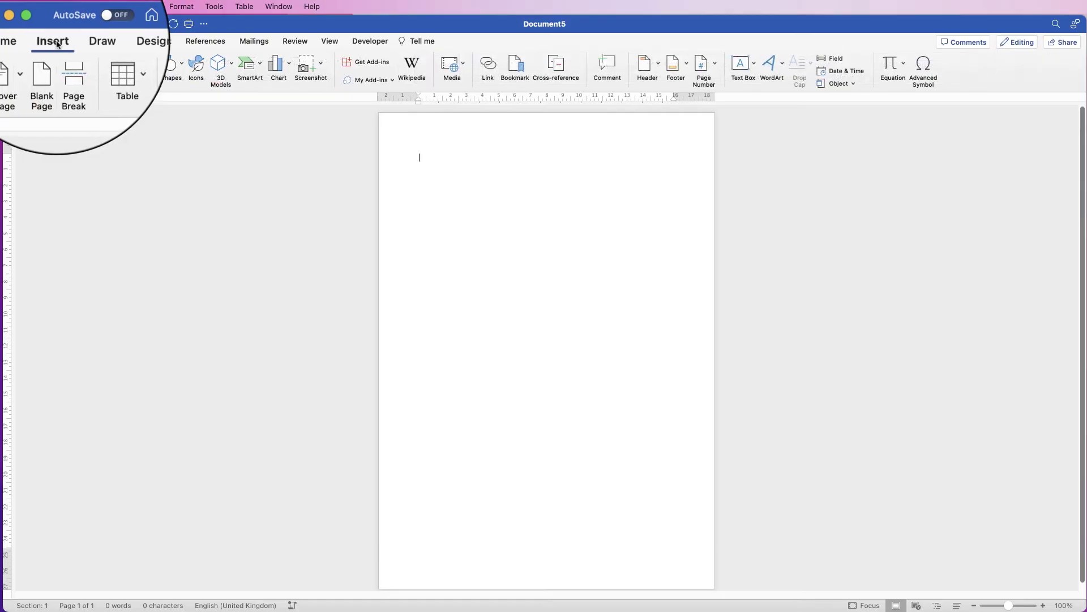
pyautogui.click(111, 65)
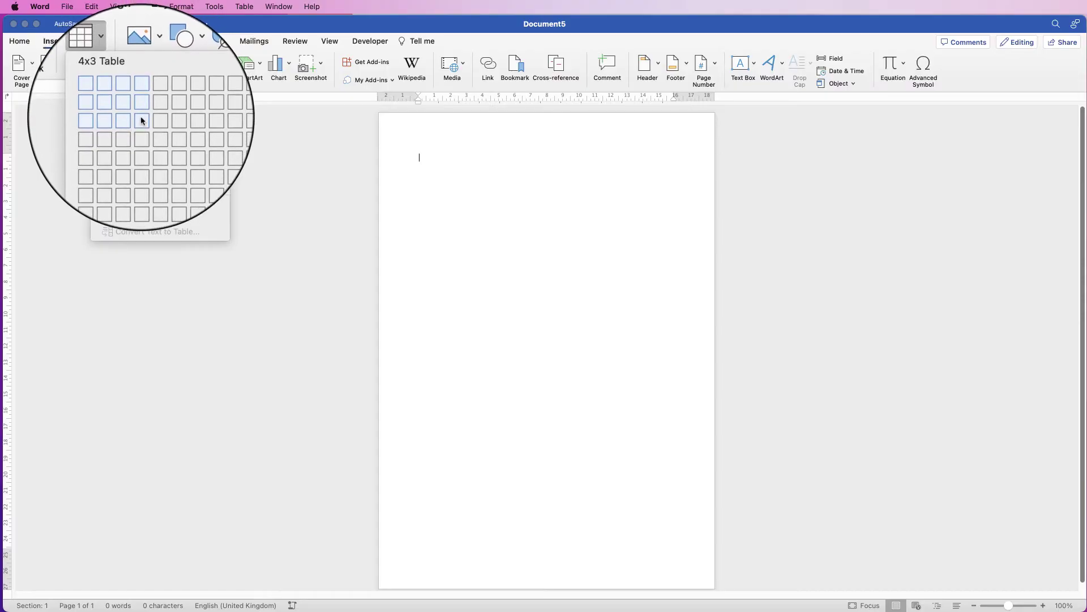
pyautogui.click(138, 136)
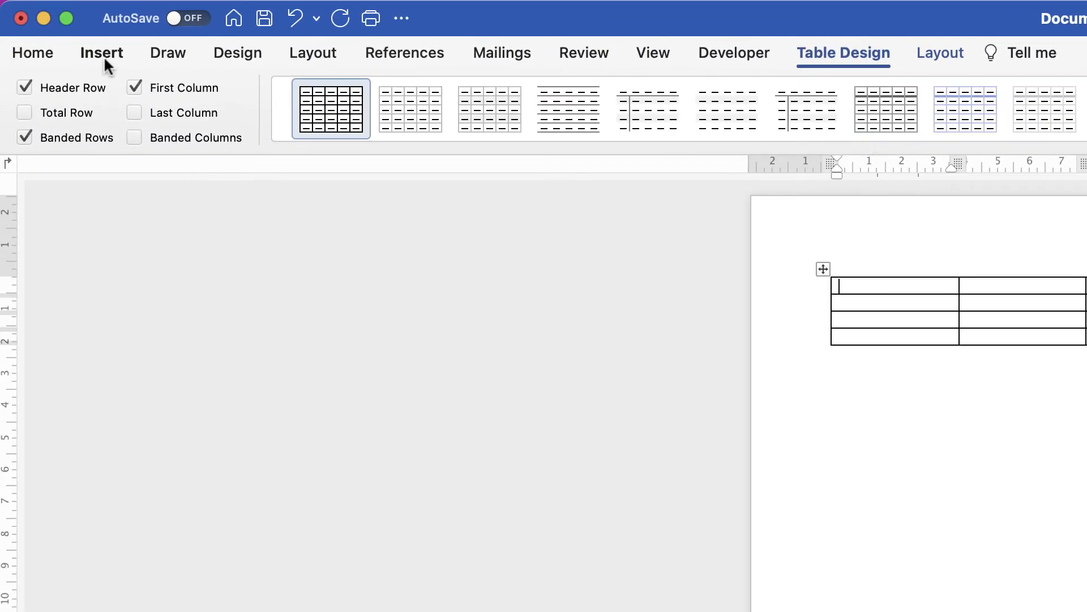
pyautogui.click(104, 52)
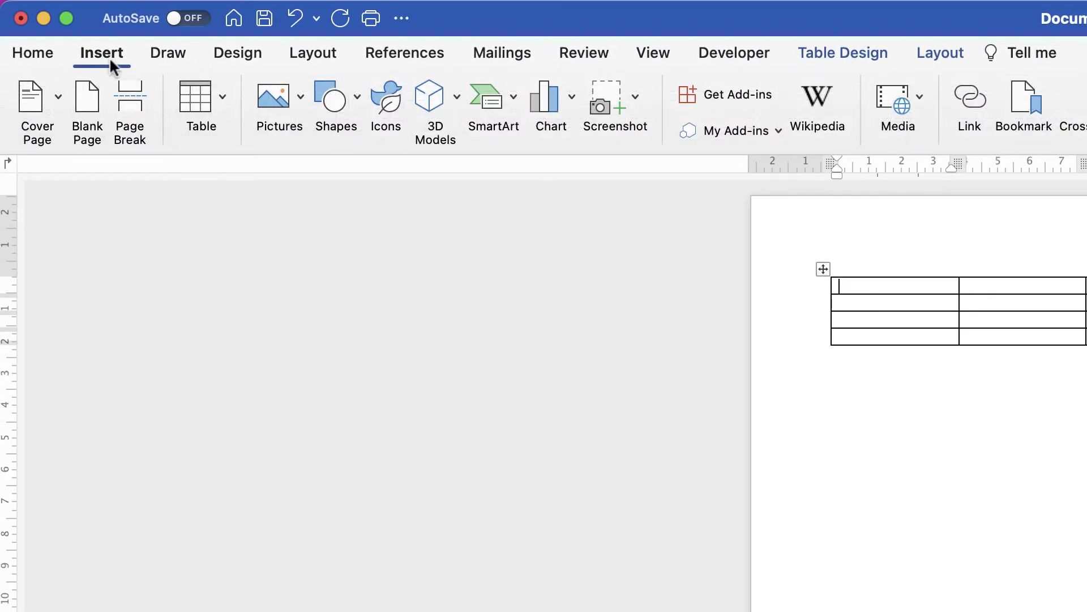
pyautogui.click(302, 102)
pyautogui.click(321, 167)
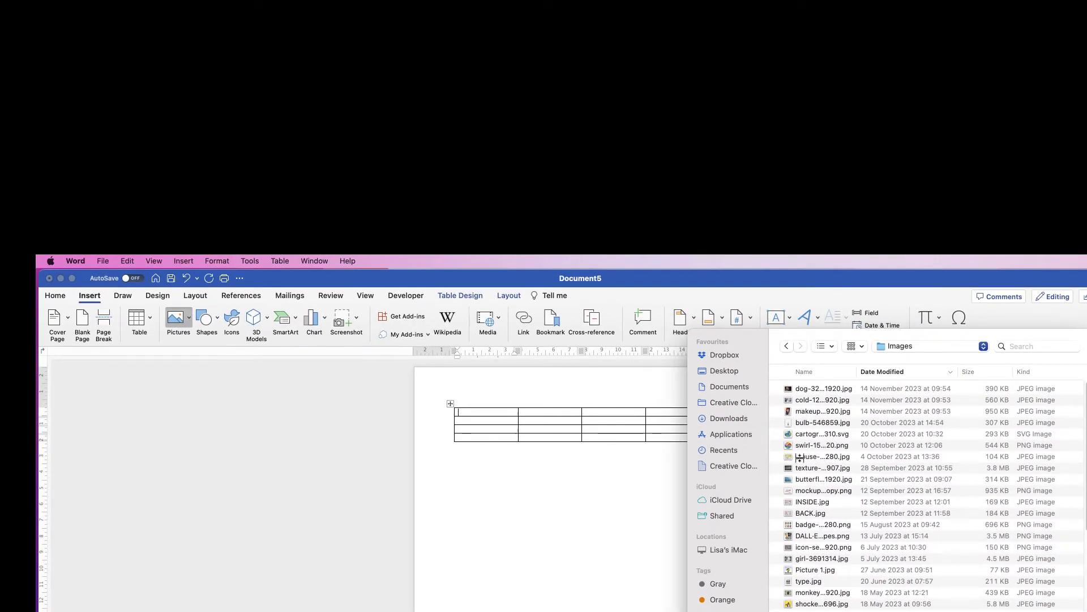
pyautogui.click(801, 456)
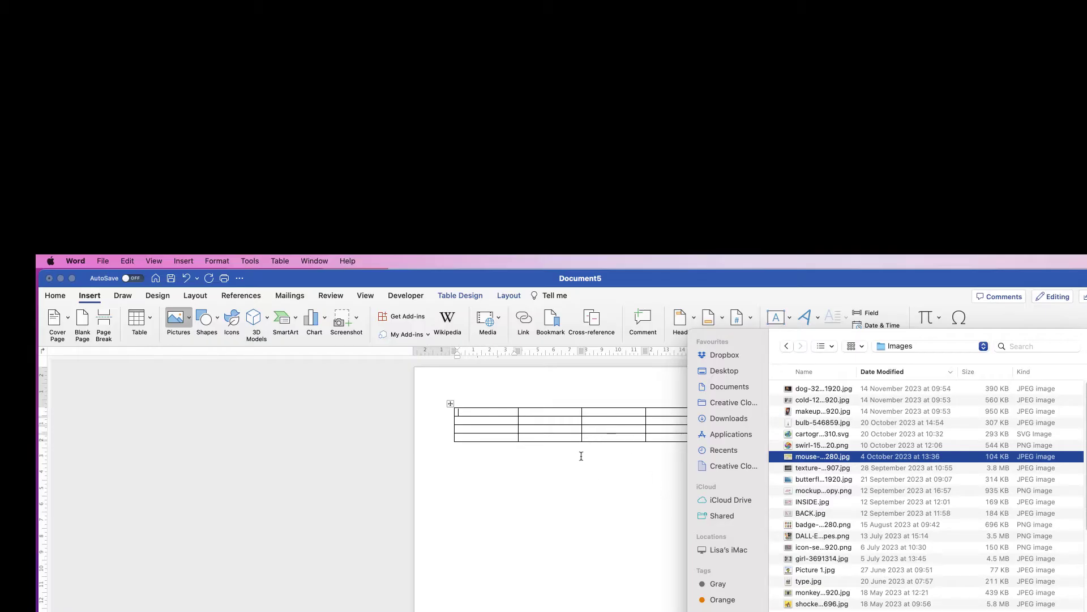
pyautogui.moveTo(805, 604); pyautogui.dragTo(470, 414)
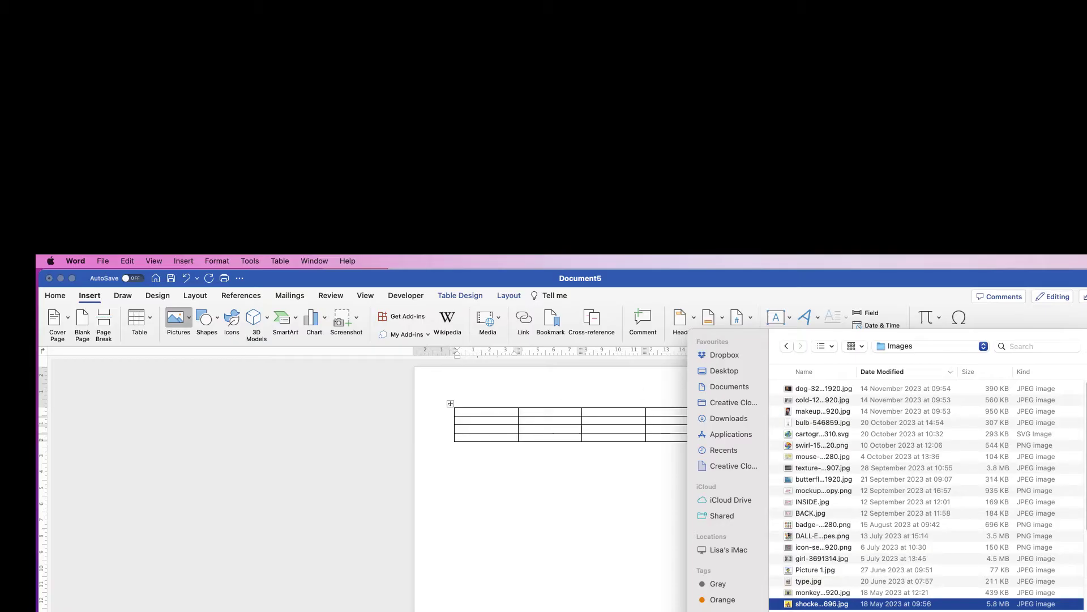
pyautogui.click(459, 412)
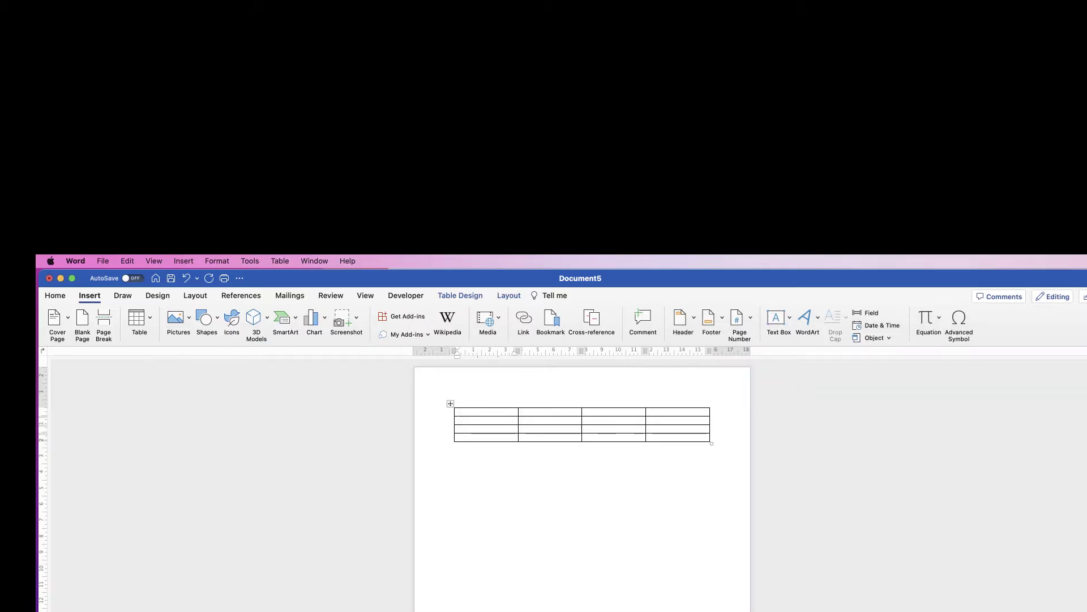
# - Place the Finder window beside Word, widen it, and open the Images folder
pyautogui.moveTo(1086, 286); pyautogui.dragTo(725, 287)
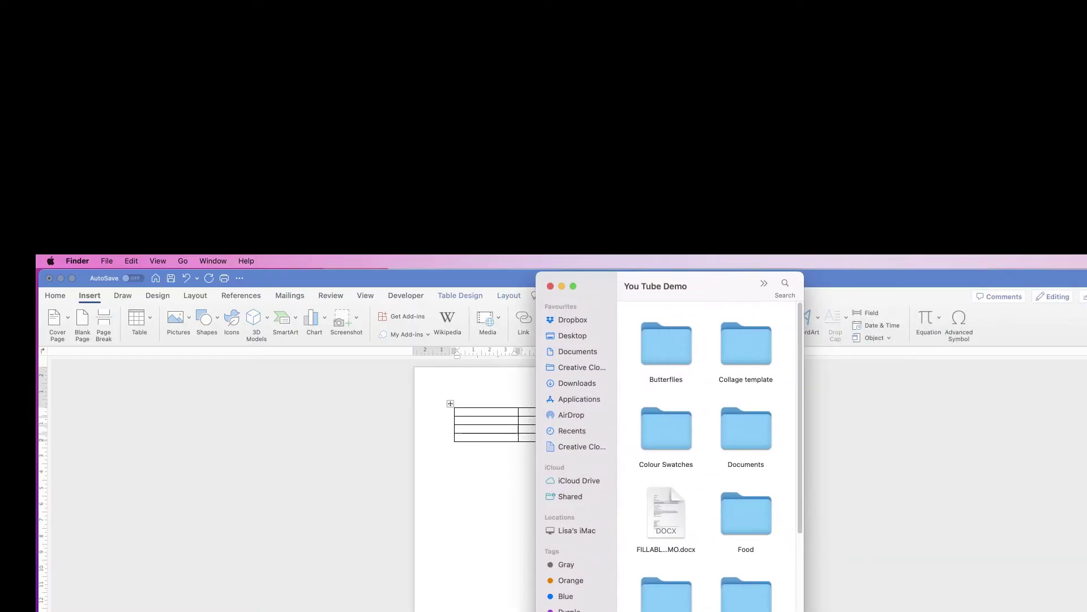
pyautogui.moveTo(804, 431); pyautogui.dragTo(1086, 431)
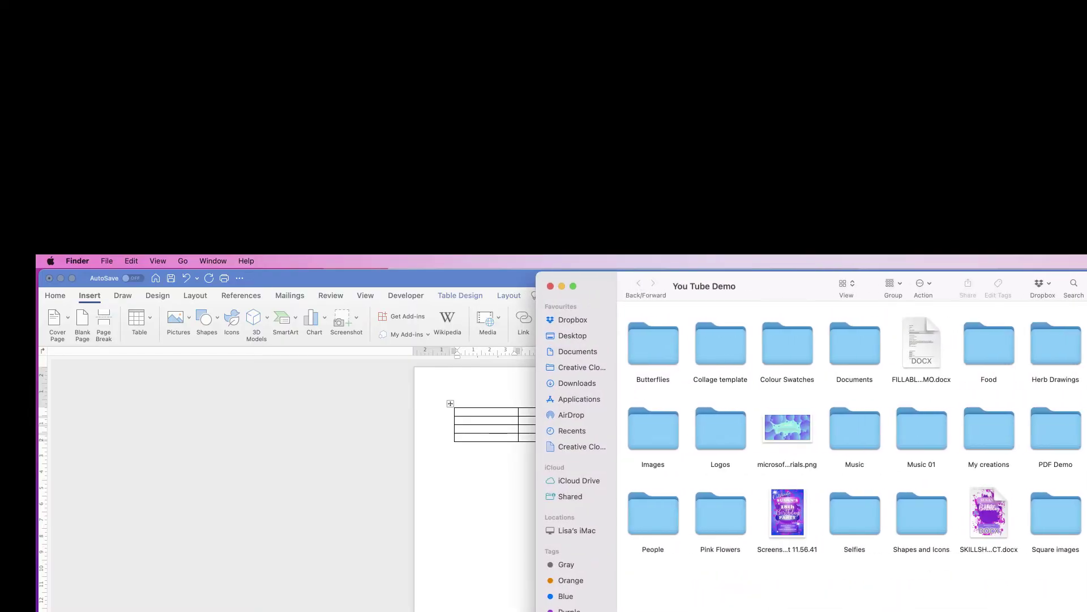
pyautogui.doubleClick(657, 433)
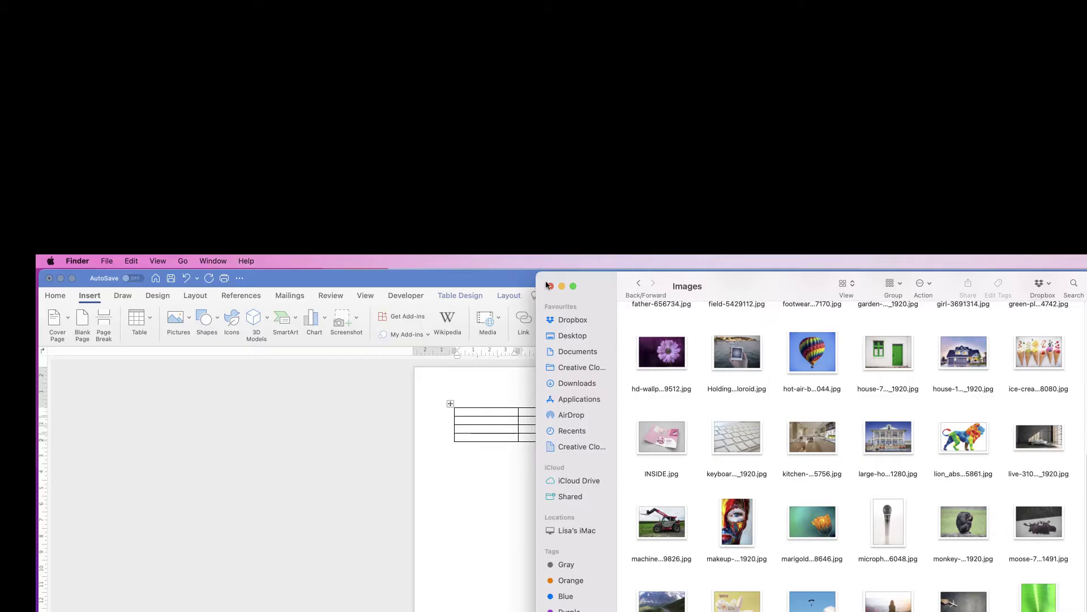
# - Shrink the Finder window and drag the dog photo into the table's first cell
pyautogui.moveTo(536, 276); pyautogui.dragTo(753, 351)
pyautogui.moveTo(968, 602); pyautogui.dragTo(497, 419)
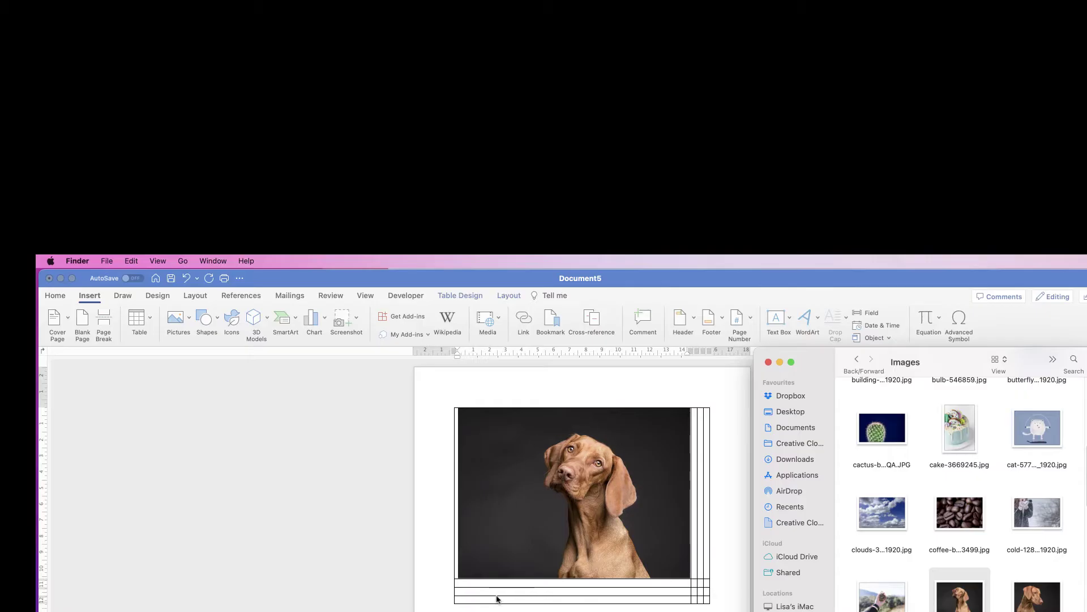
pyautogui.click(541, 494)
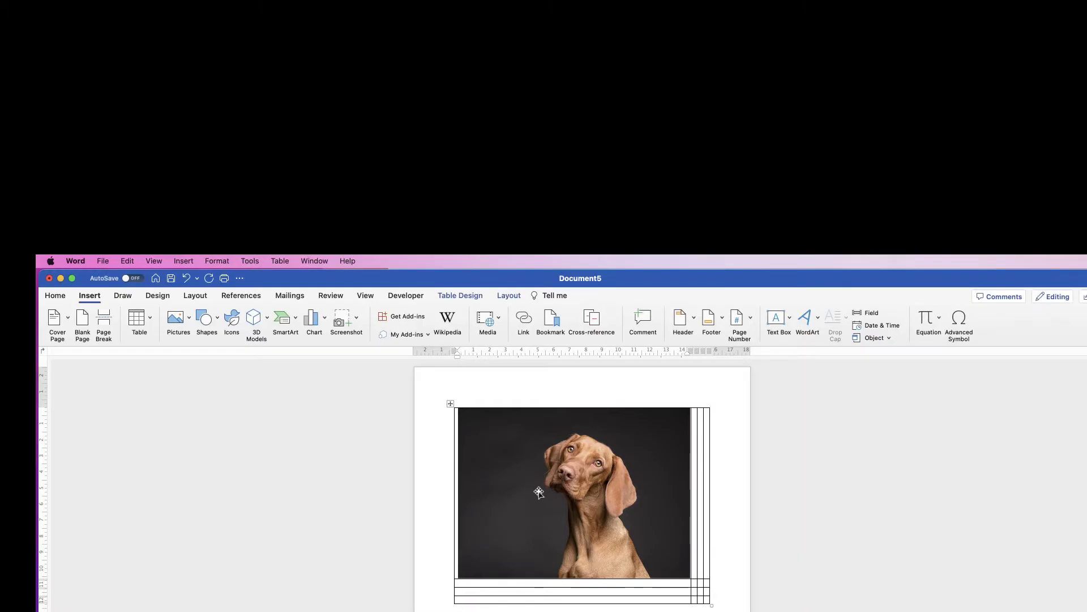
# - Delete the dog photo and merge the first two cells of the top row
pyautogui.click(540, 492)
pyautogui.press('BackSpace')
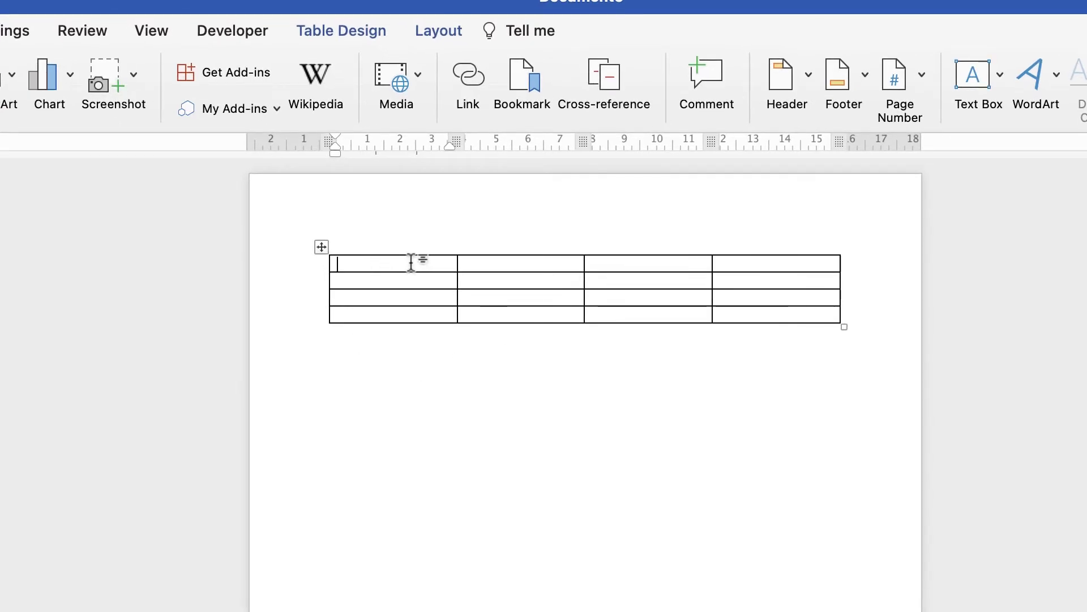
pyautogui.moveTo(400, 262); pyautogui.dragTo(463, 266)
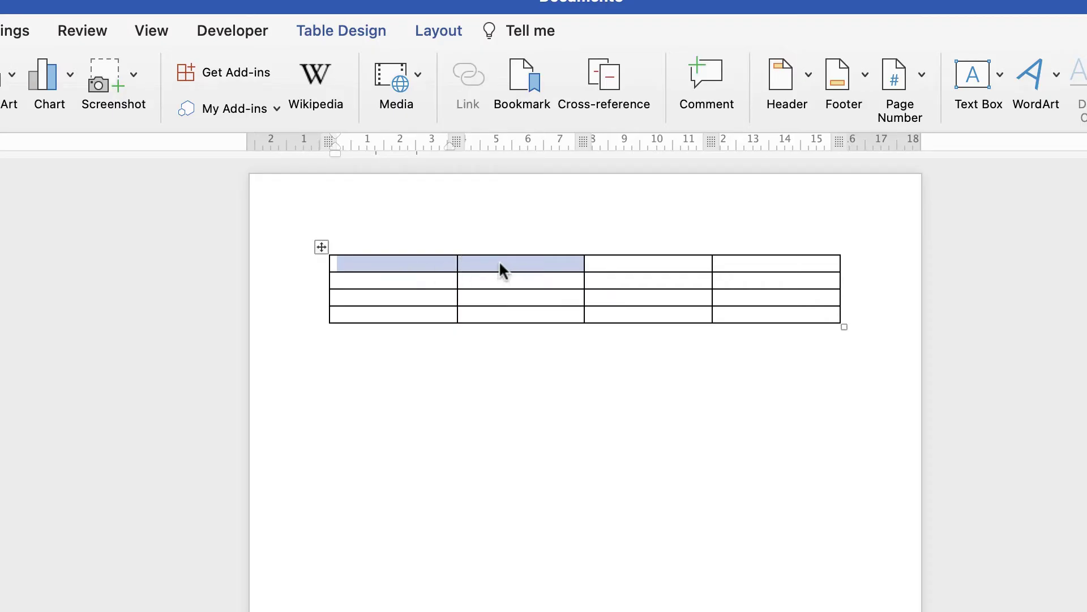
pyautogui.click(418, 33)
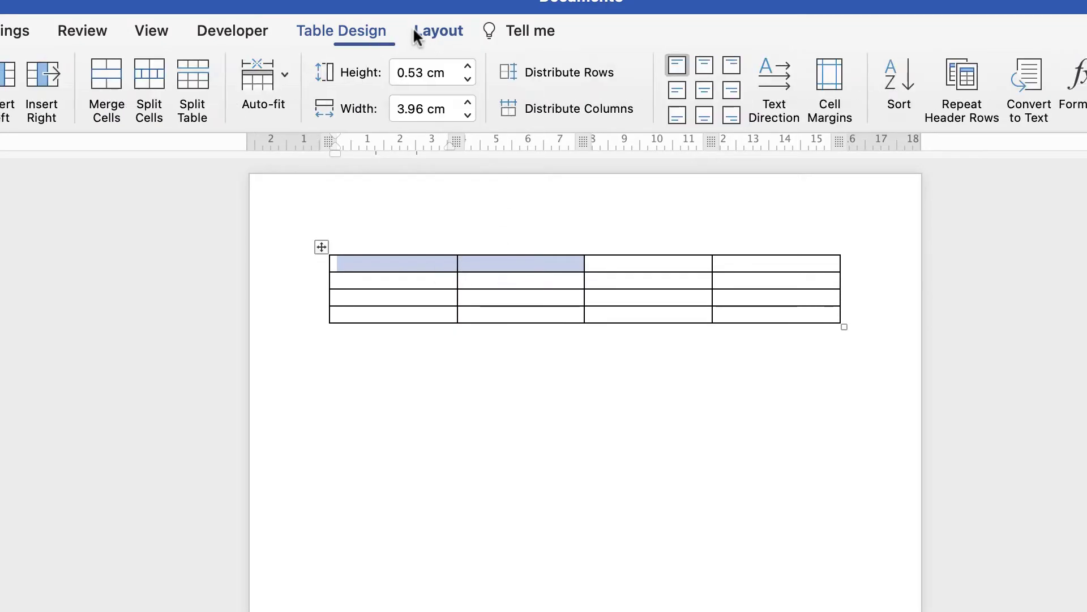
pyautogui.click(103, 73)
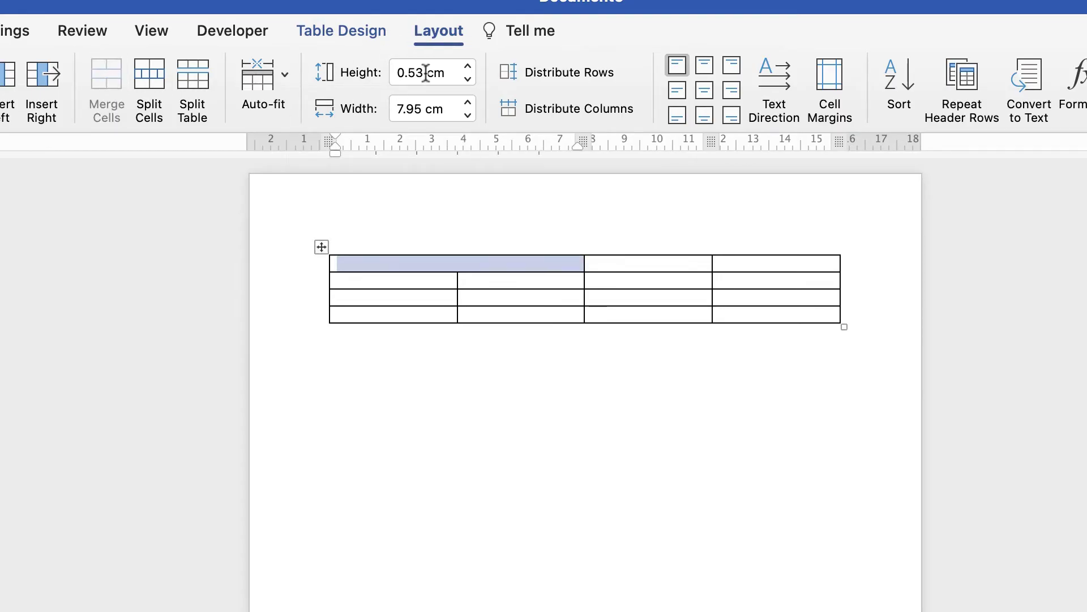
# - Set the top row's height to 5 cm
pyautogui.moveTo(452, 71); pyautogui.dragTo(392, 73)
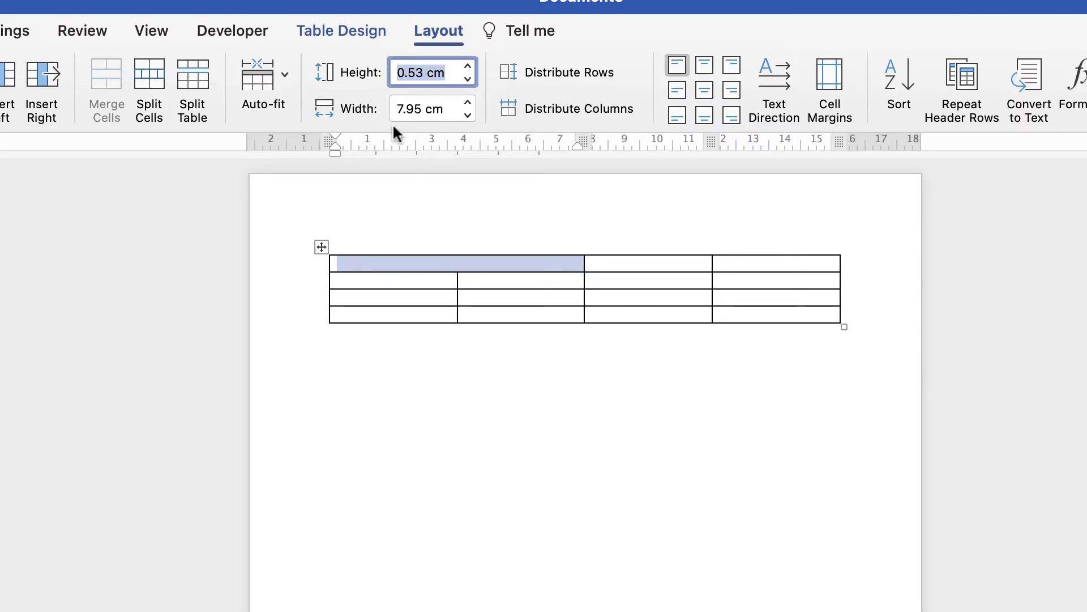
pyautogui.write('5')
pyautogui.press('Return')
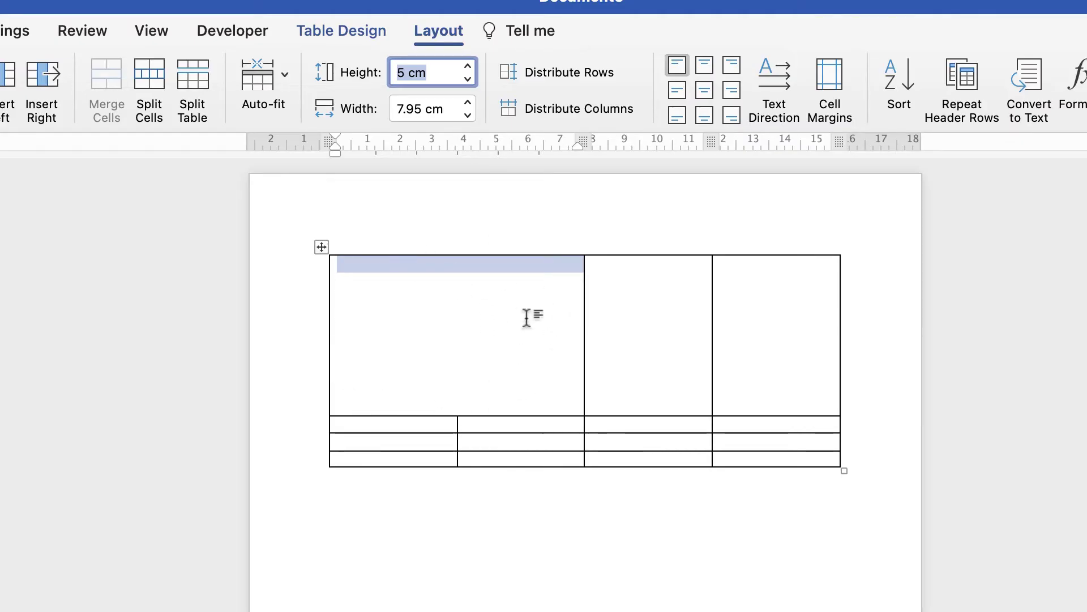
pyautogui.click(366, 272)
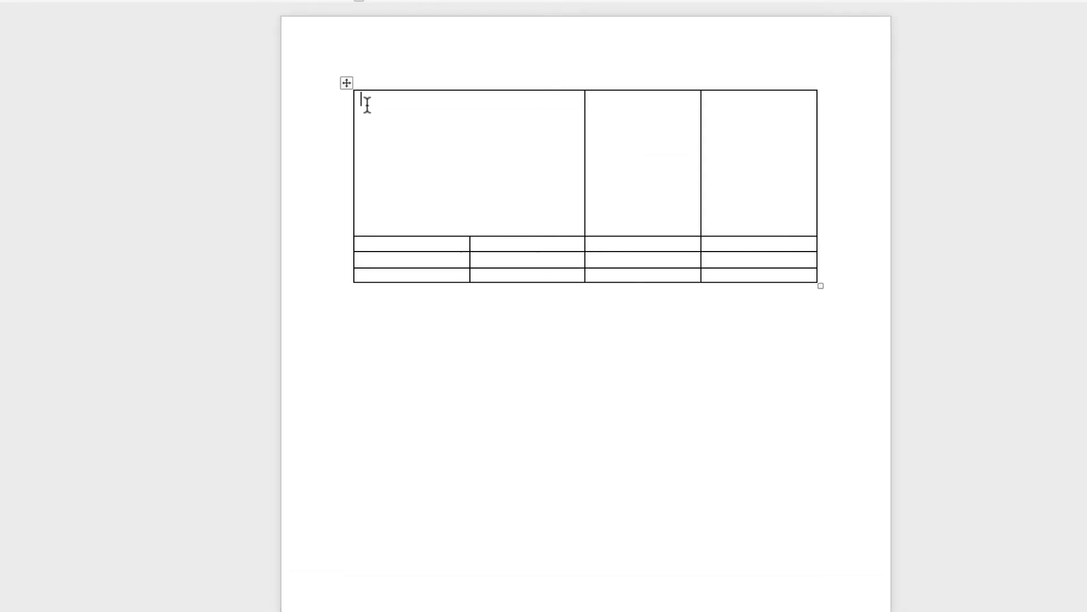
# - Set the top row's height rule to Exactly and switch the table to Fixed Column Width
pyautogui.rightClick(369, 100)
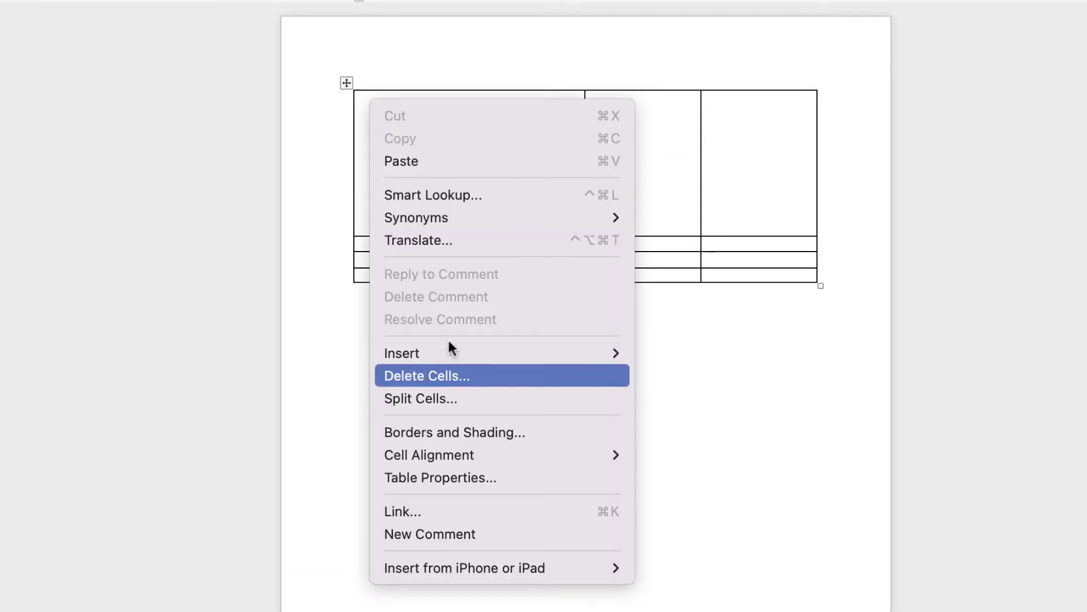
pyautogui.click(440, 478)
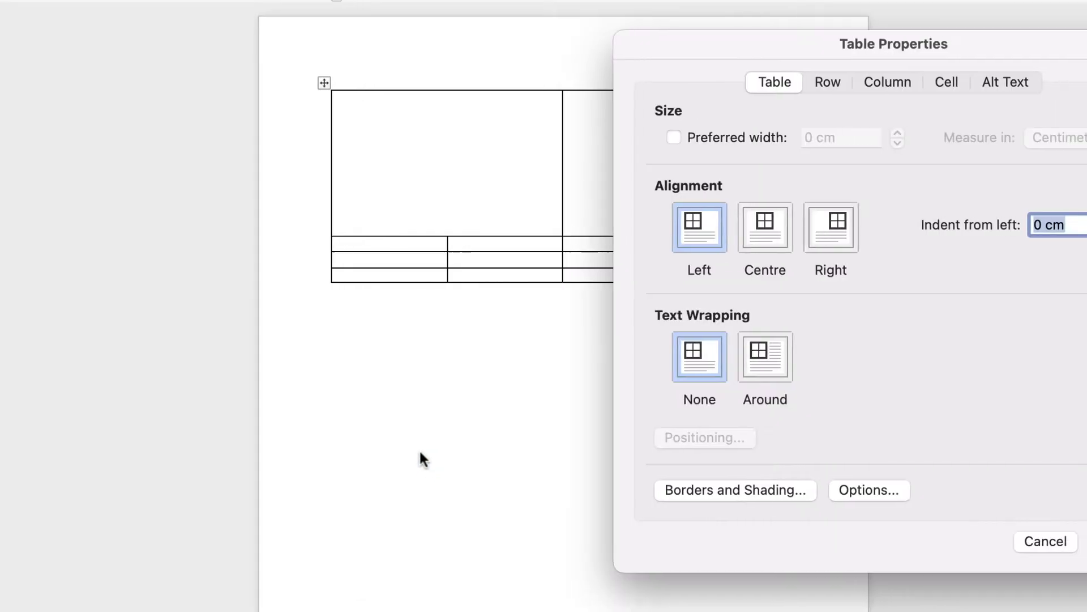
pyautogui.click(644, 81)
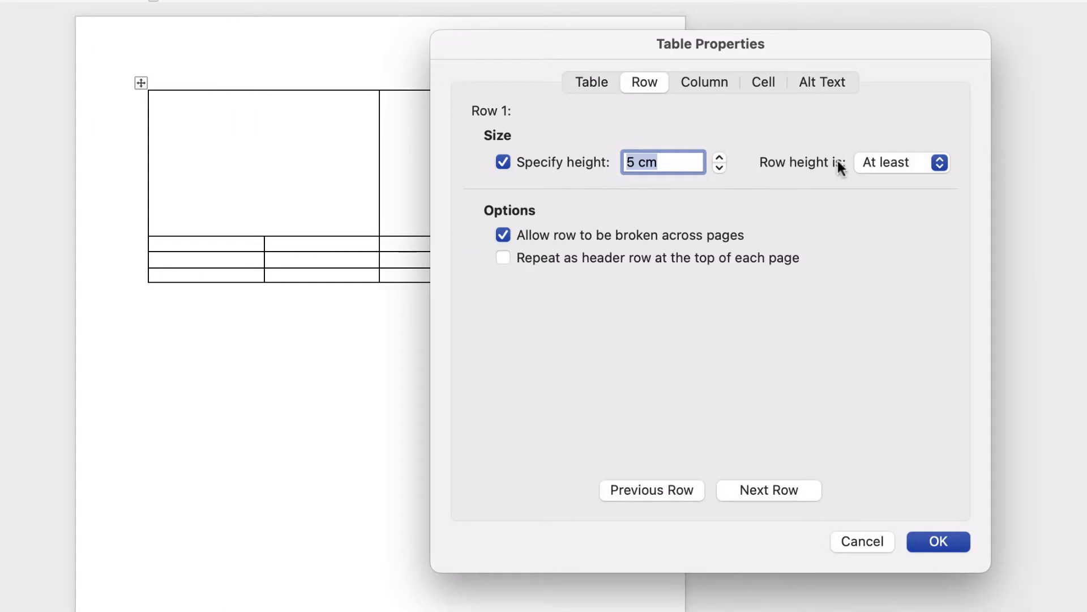
pyautogui.click(939, 163)
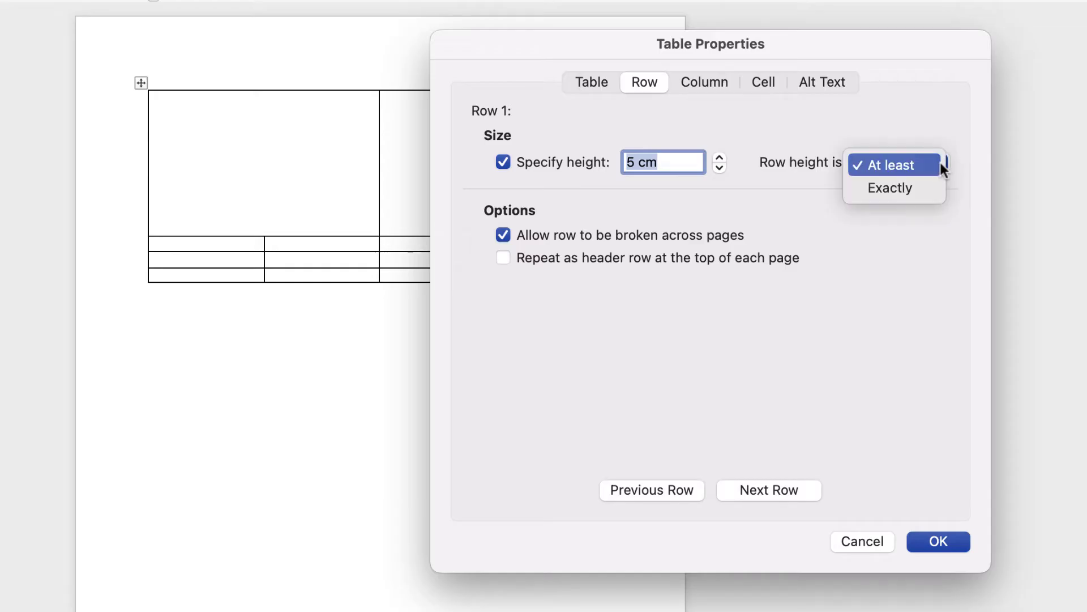
pyautogui.click(884, 189)
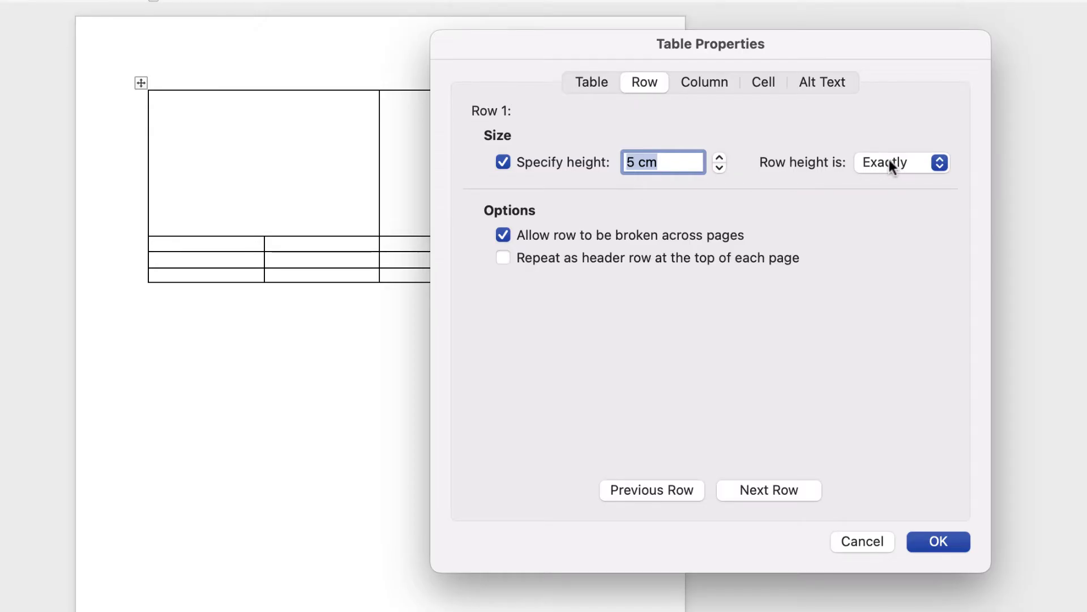
pyautogui.click(938, 541)
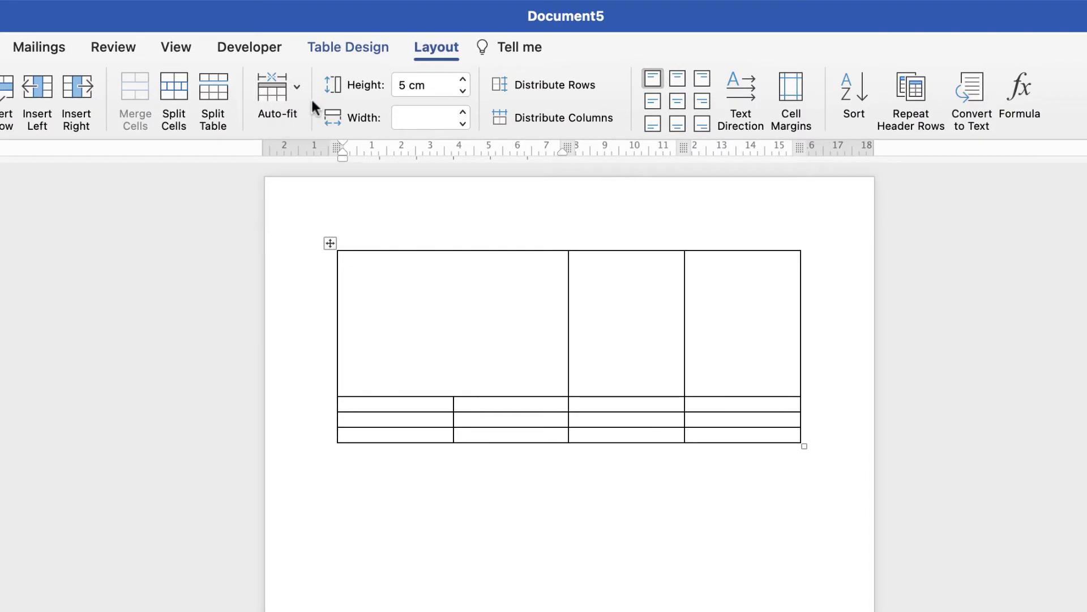
pyautogui.click(295, 86)
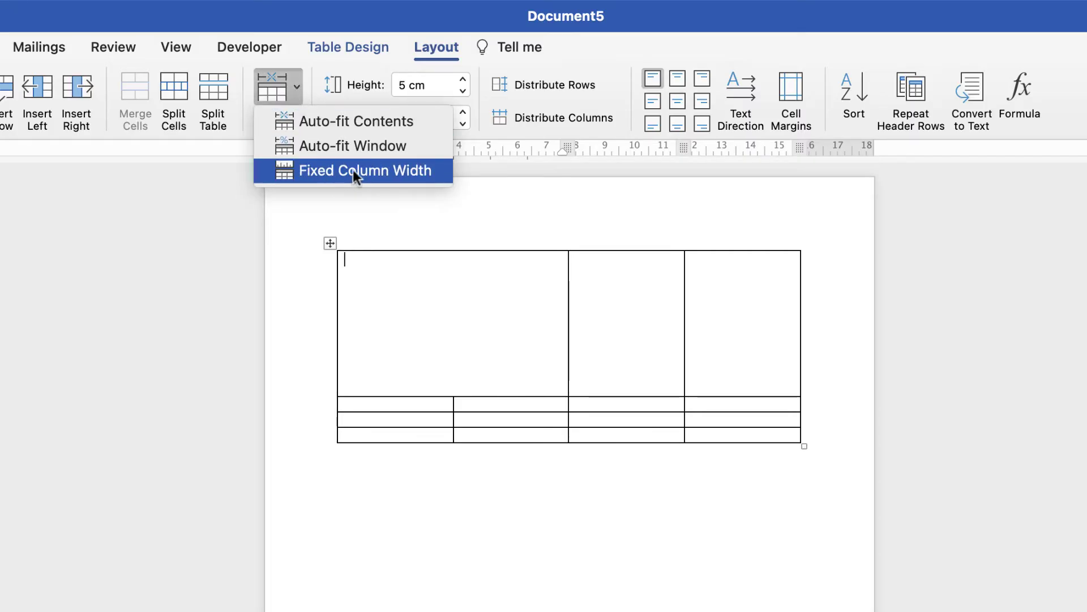
pyautogui.click(312, 170)
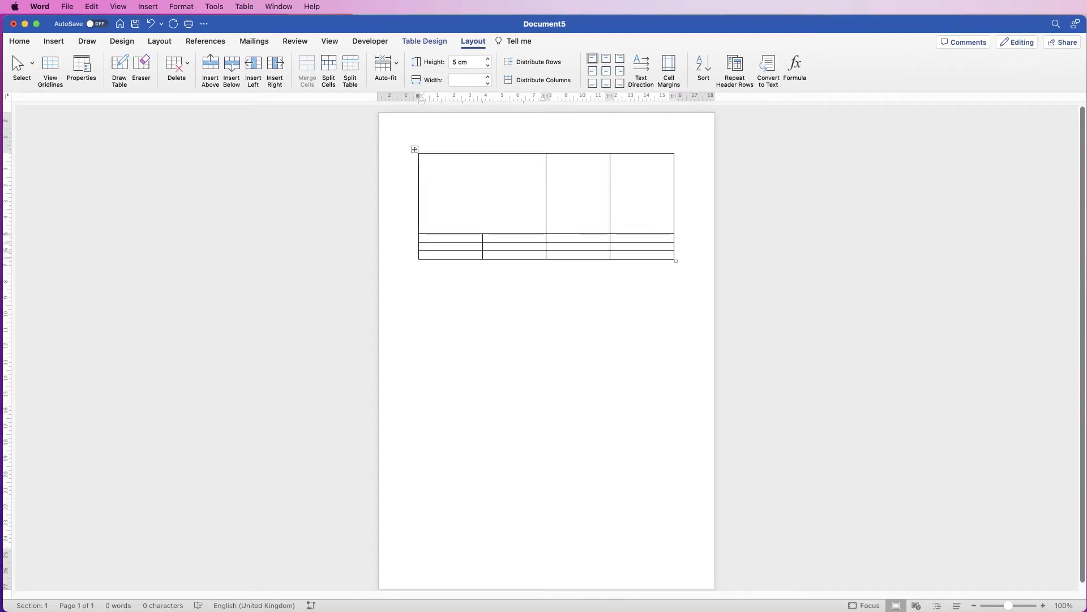
# - Drop the dog photo into the first cell and fix the widths of the two empty top-right cells
pyautogui.press('super+Tab')
pyautogui.moveTo(927, 274); pyautogui.dragTo(472, 191)
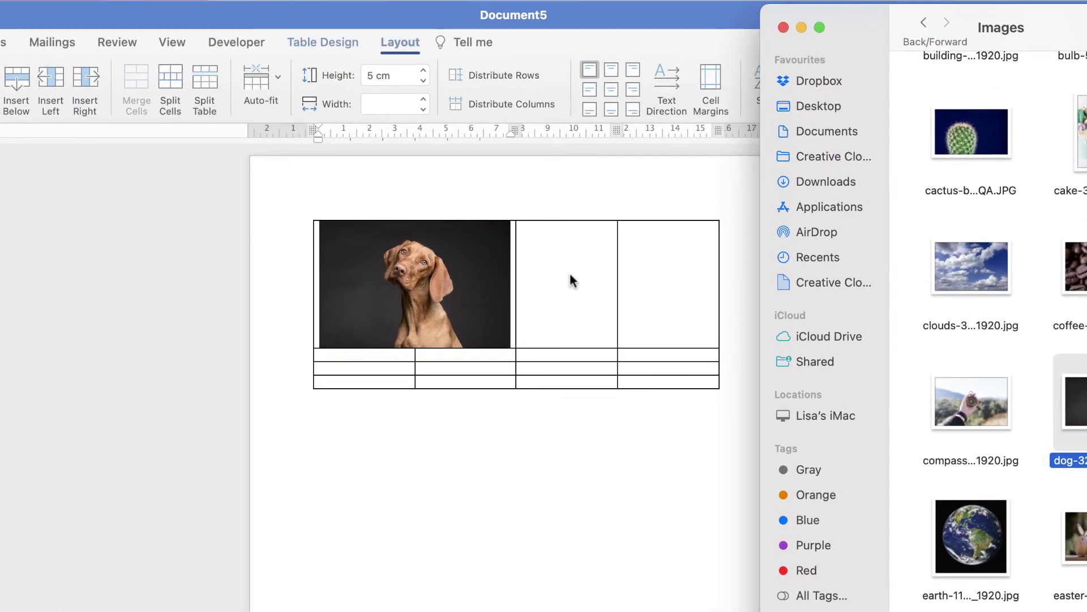
pyautogui.click(564, 284)
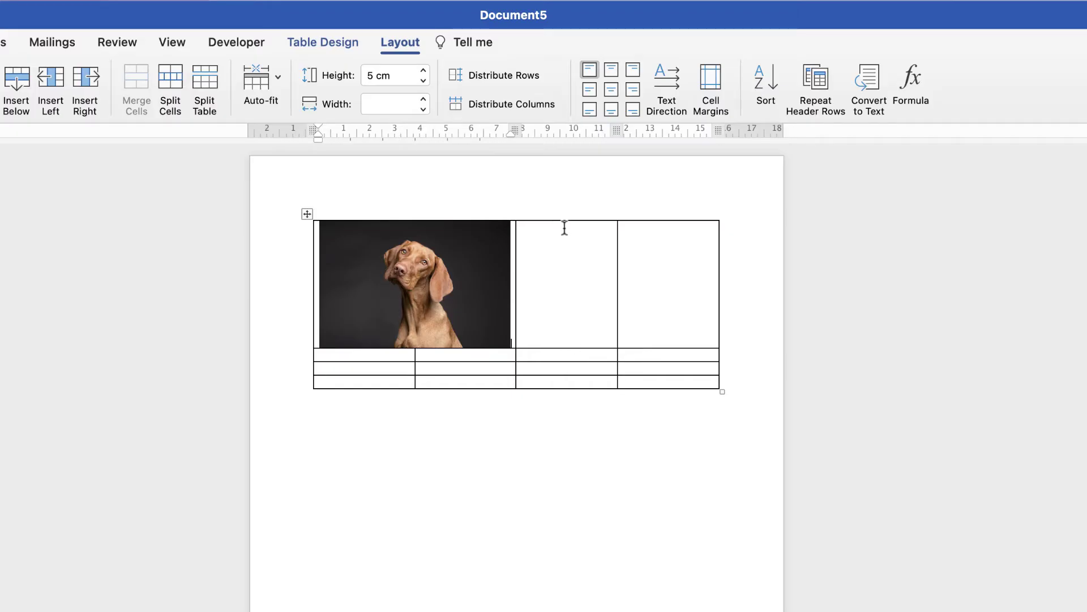
pyautogui.moveTo(580, 271); pyautogui.dragTo(624, 235)
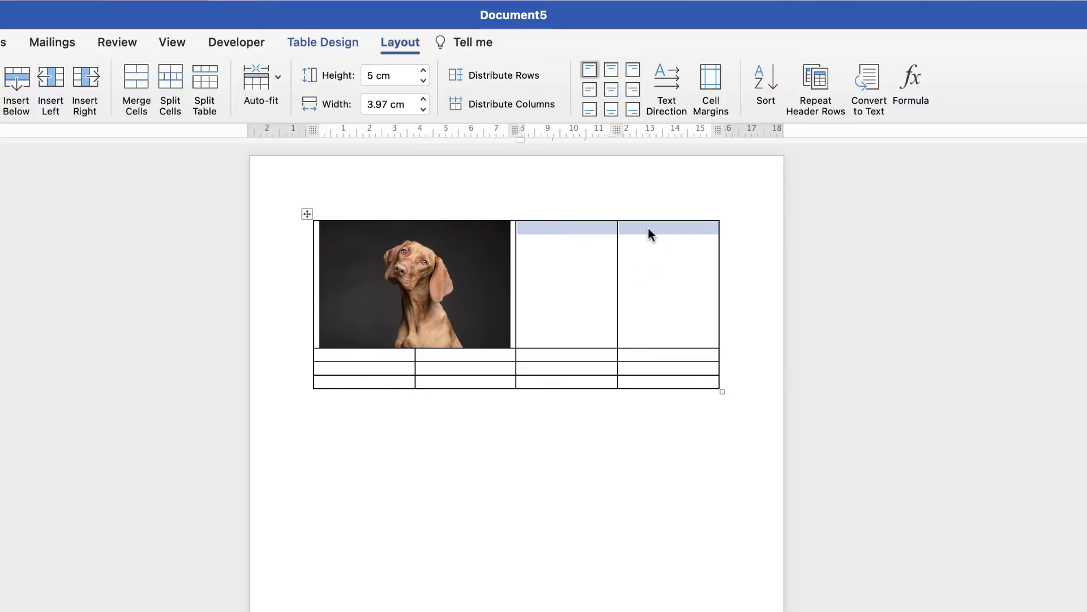
pyautogui.click(278, 79)
pyautogui.click(290, 151)
# - Fill the remaining top-row cells with the boat and cake photos
pyautogui.press('super+Tab')
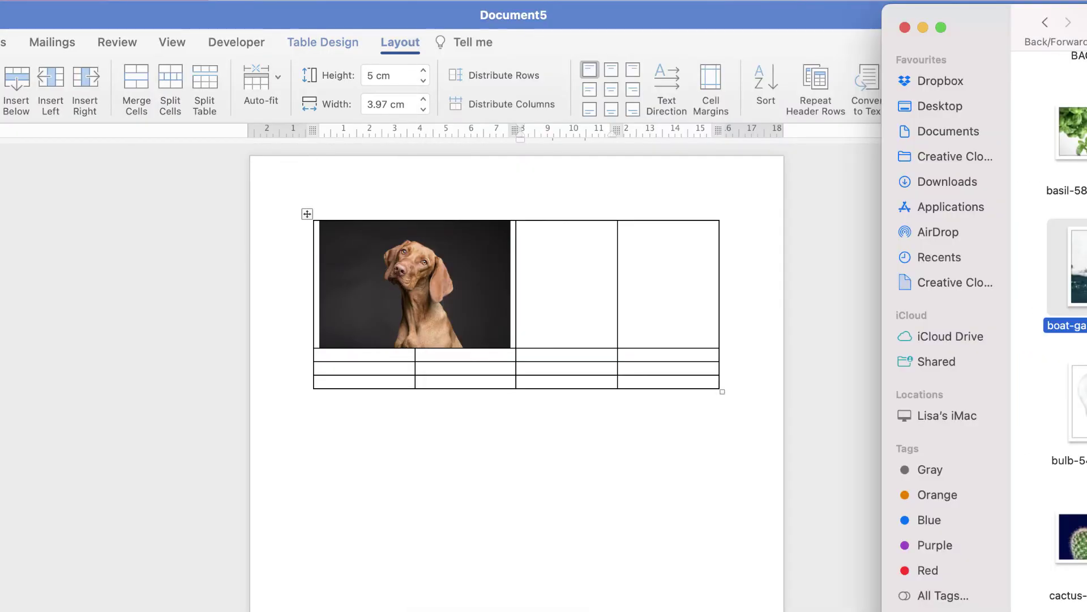
pyautogui.moveTo(1076, 266); pyautogui.dragTo(594, 287)
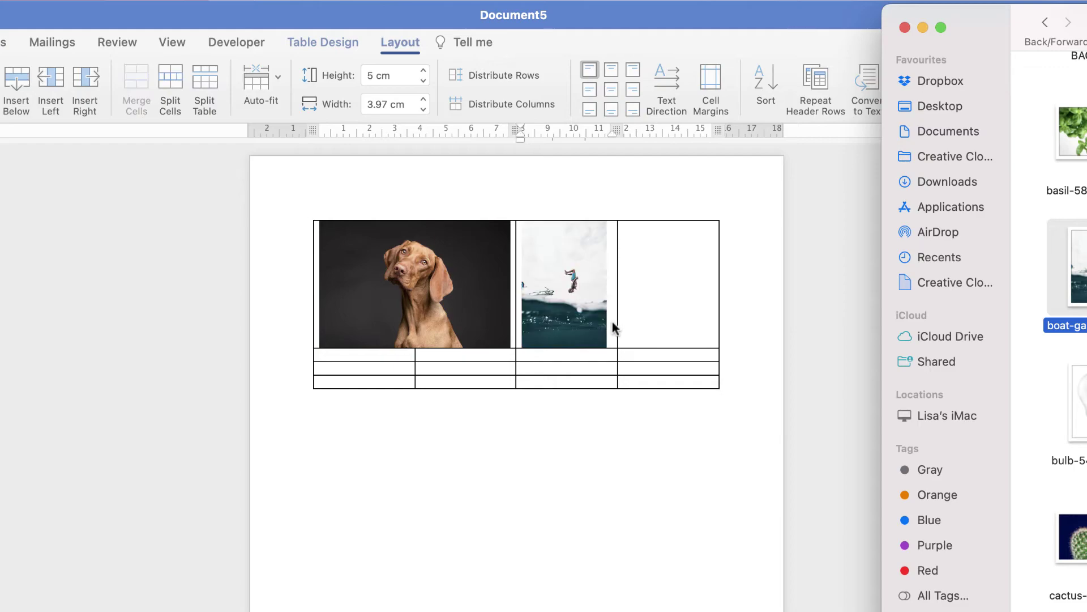
pyautogui.moveTo(1085, 272); pyautogui.dragTo(673, 347)
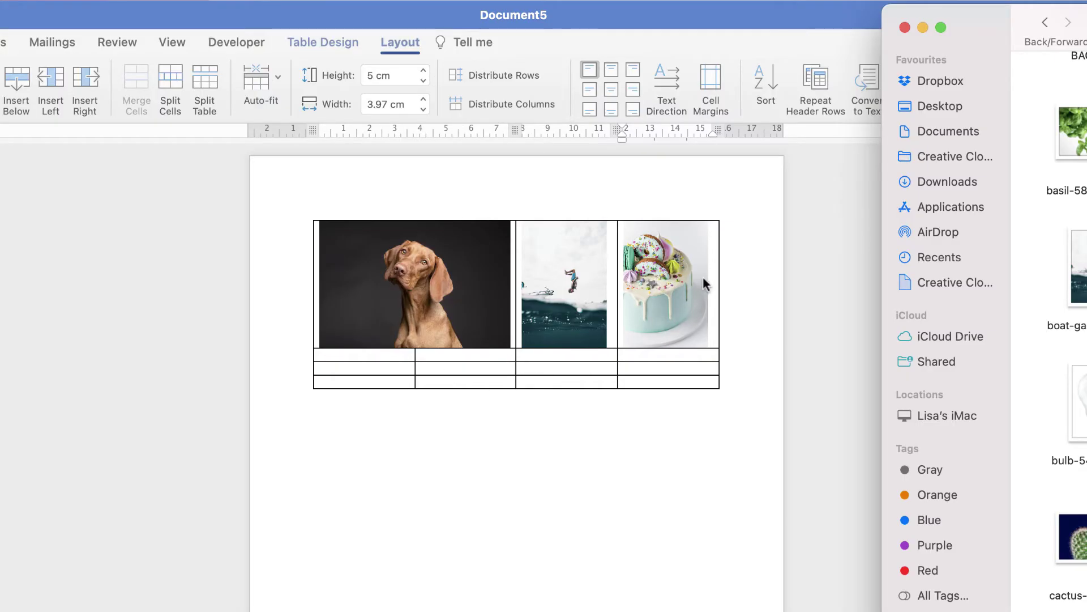
pyautogui.click(708, 302)
pyautogui.moveTo(708, 301); pyautogui.dragTo(485, 302)
# - Apply Align Centre to the dog, boat and cake photos in the top row
pyautogui.click(483, 302)
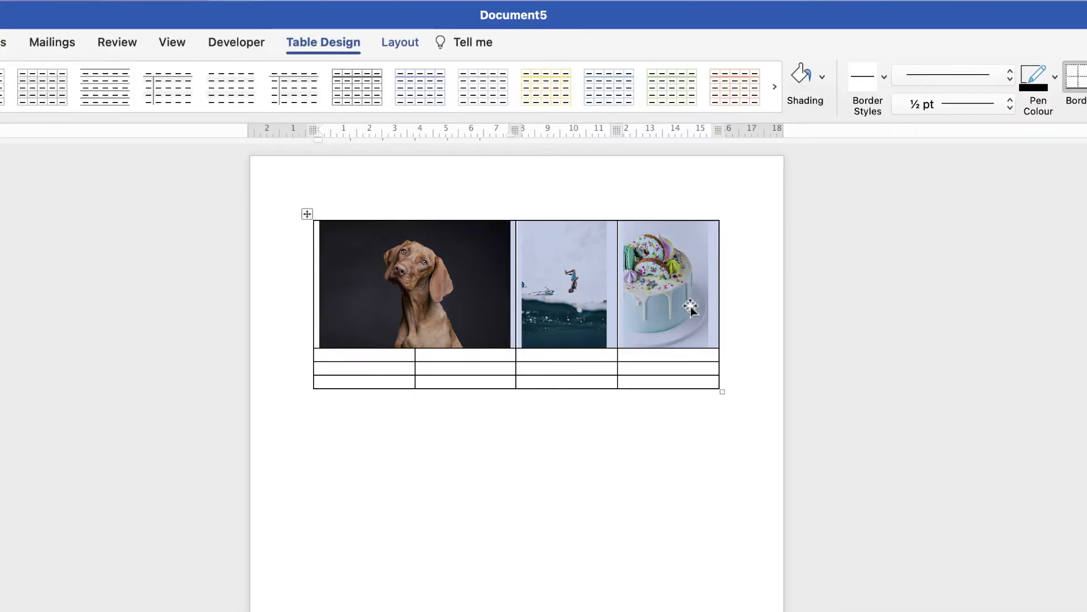
pyautogui.click(403, 43)
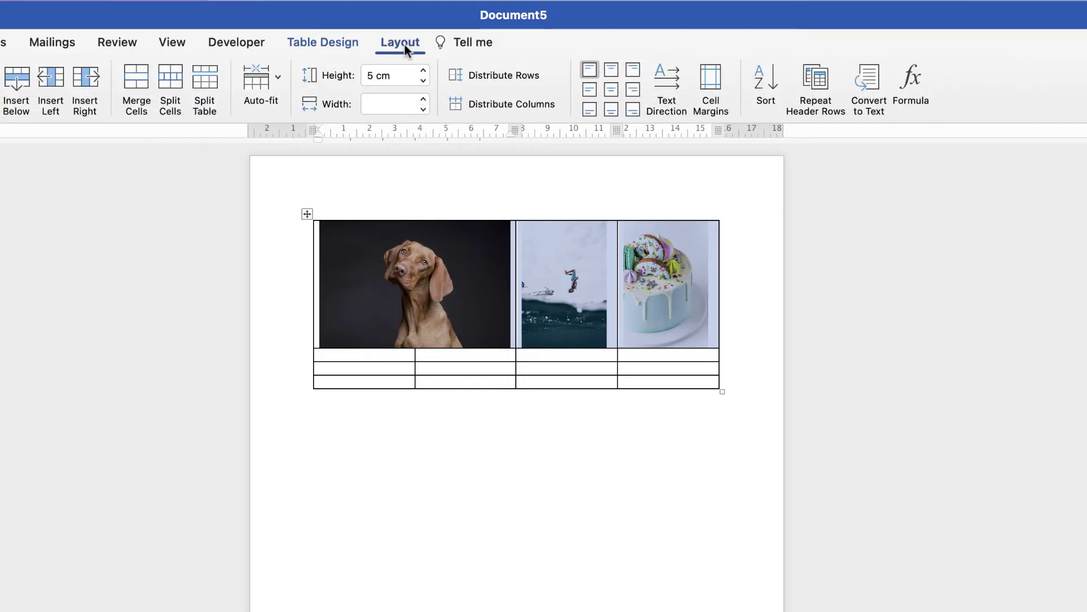
pyautogui.click(610, 89)
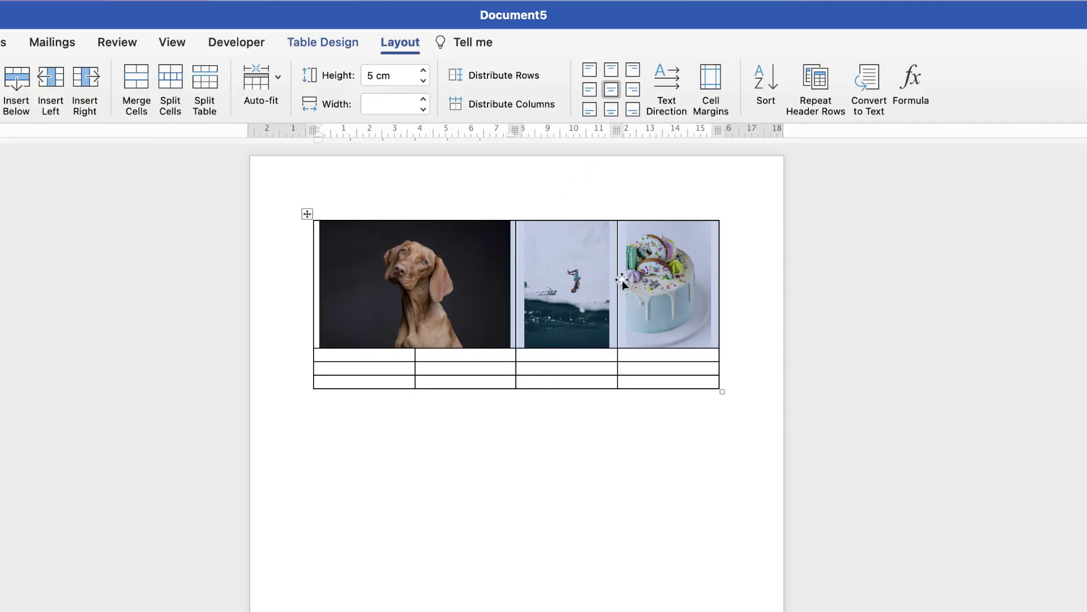
pyautogui.click(451, 407)
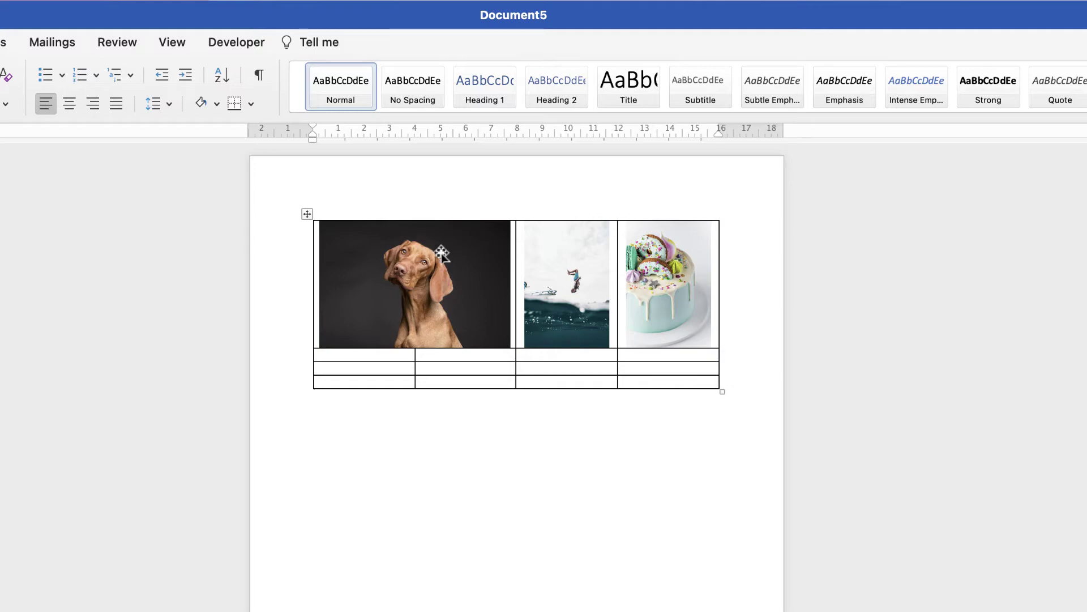
pyautogui.click(307, 214)
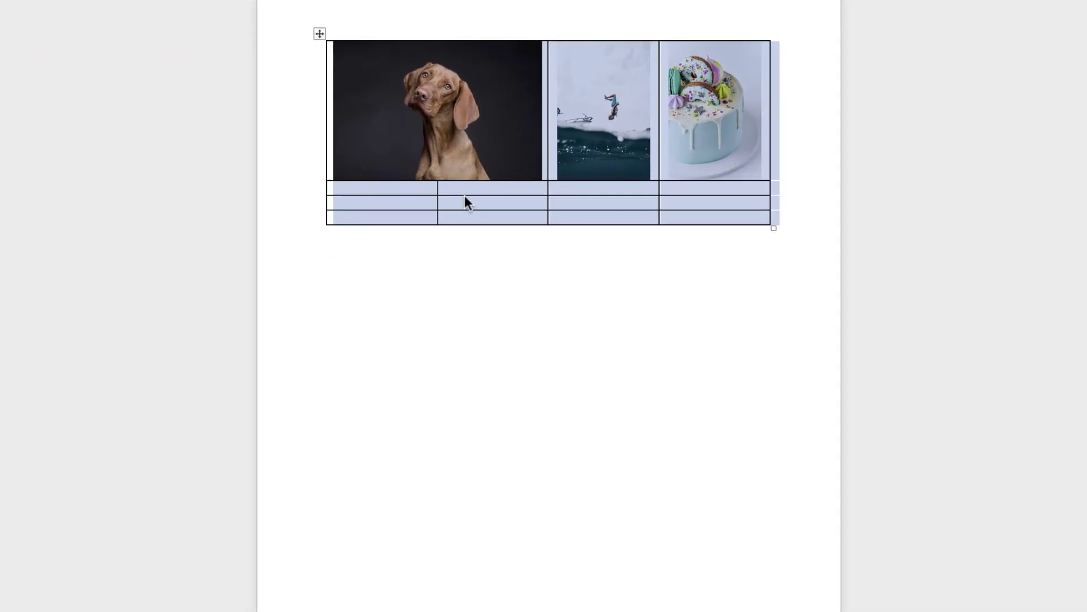
# - Set the table's default cell margins to 0.19 cm top and 0.1 cm bottom
pyautogui.rightClick(468, 183)
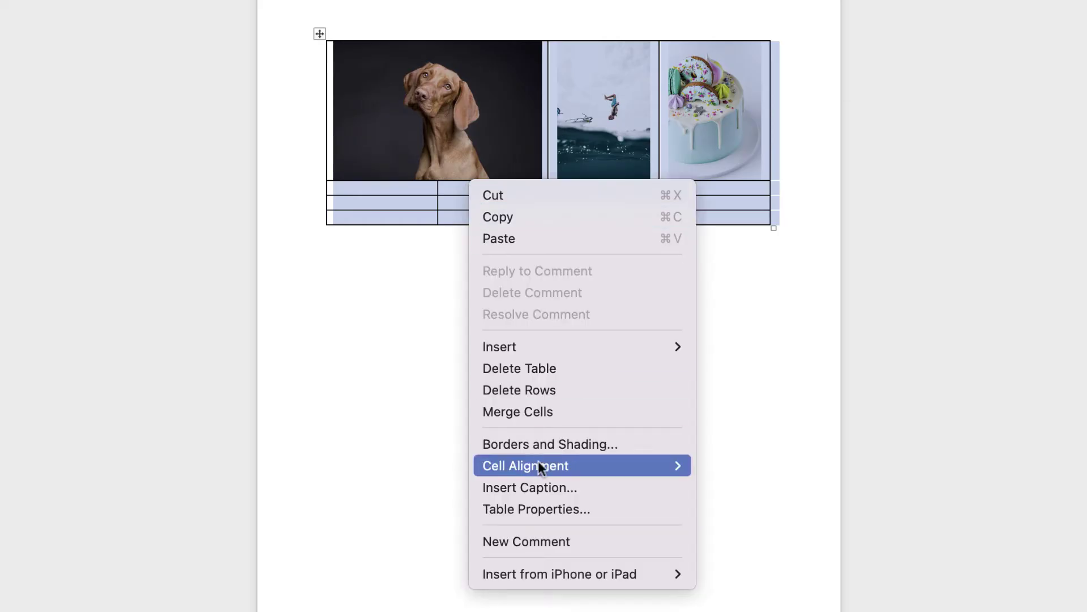
pyautogui.click(533, 504)
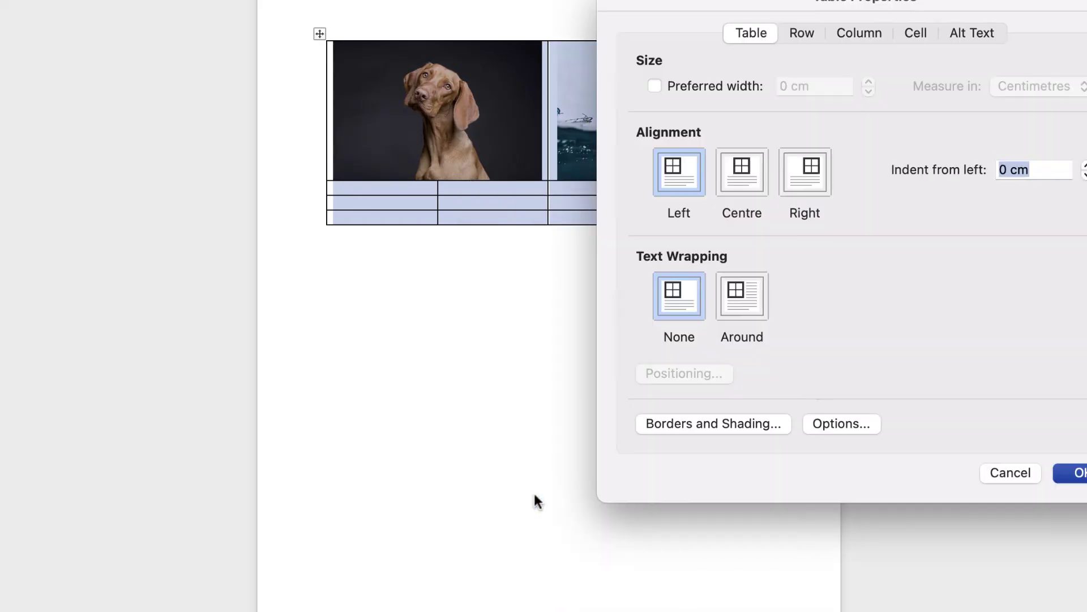
pyautogui.click(843, 425)
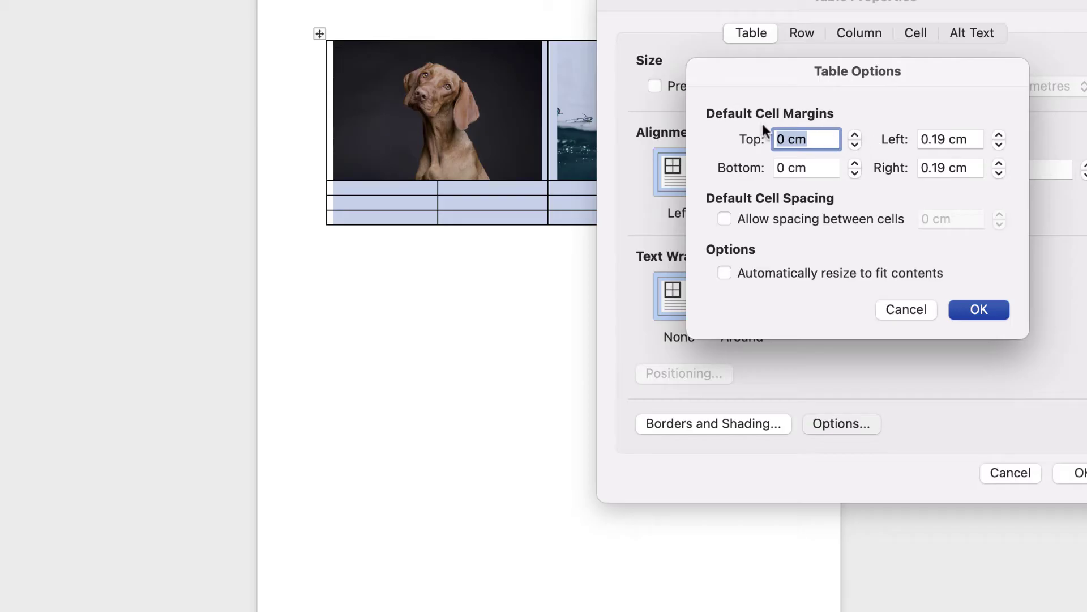
pyautogui.write('.19')
pyautogui.moveTo(815, 168); pyautogui.dragTo(774, 167)
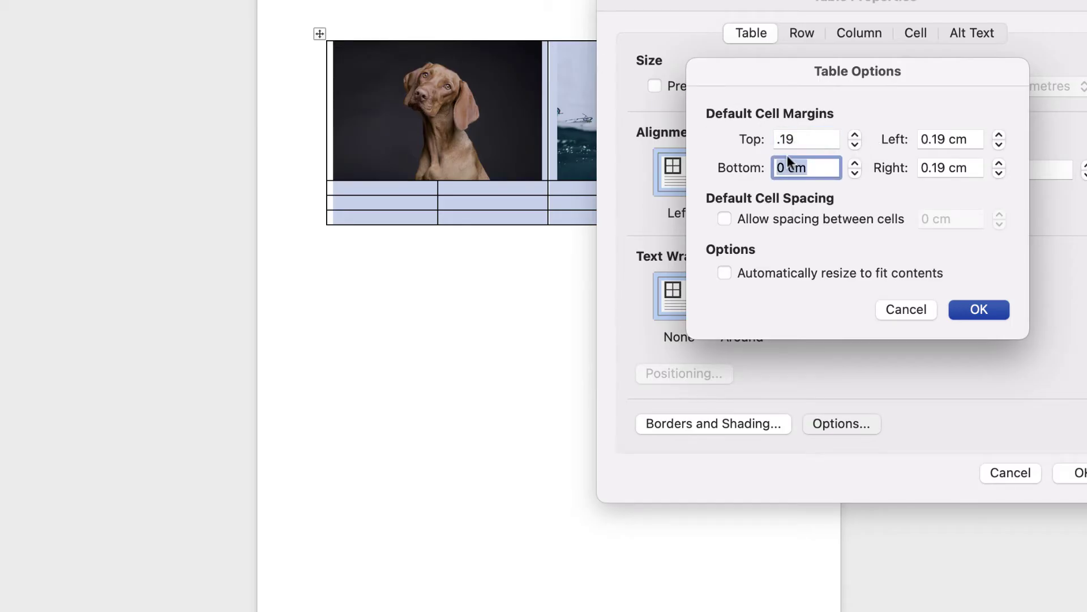
pyautogui.write('.19')
pyautogui.click(977, 310)
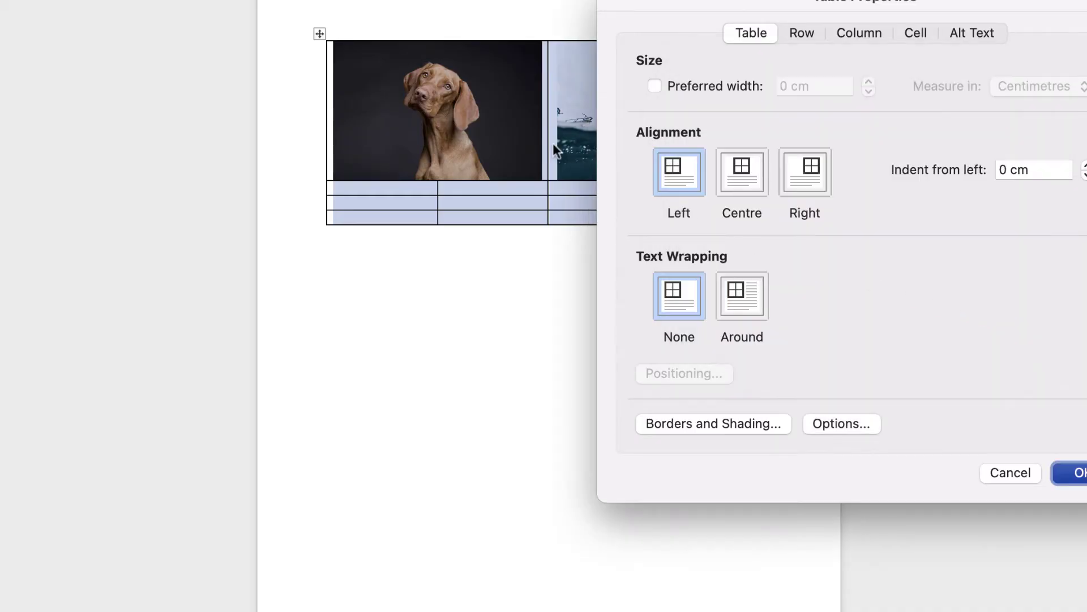
pyautogui.press('Return')
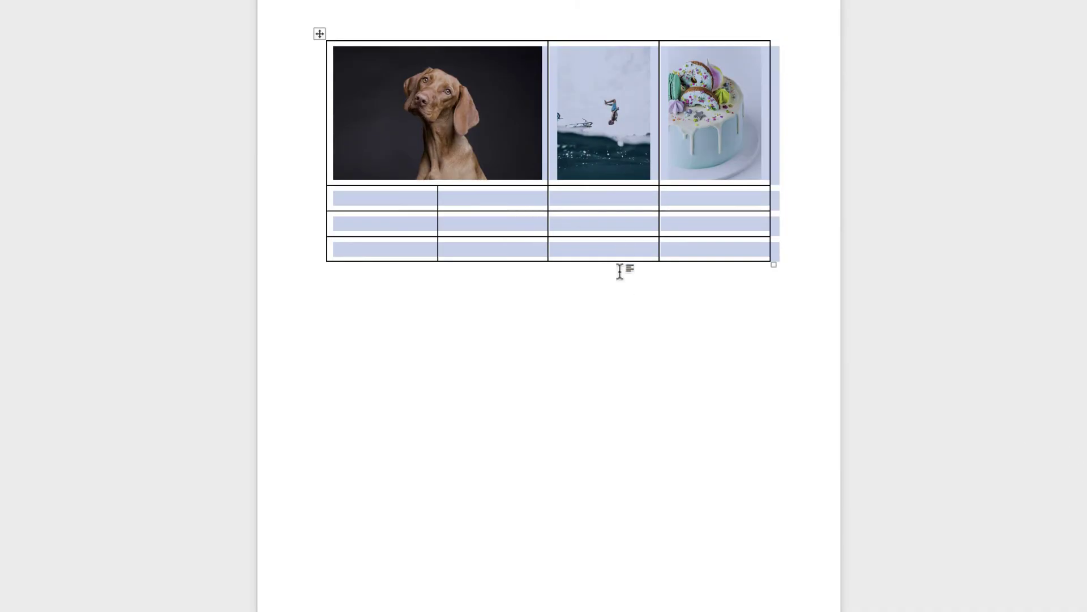
pyautogui.click(616, 300)
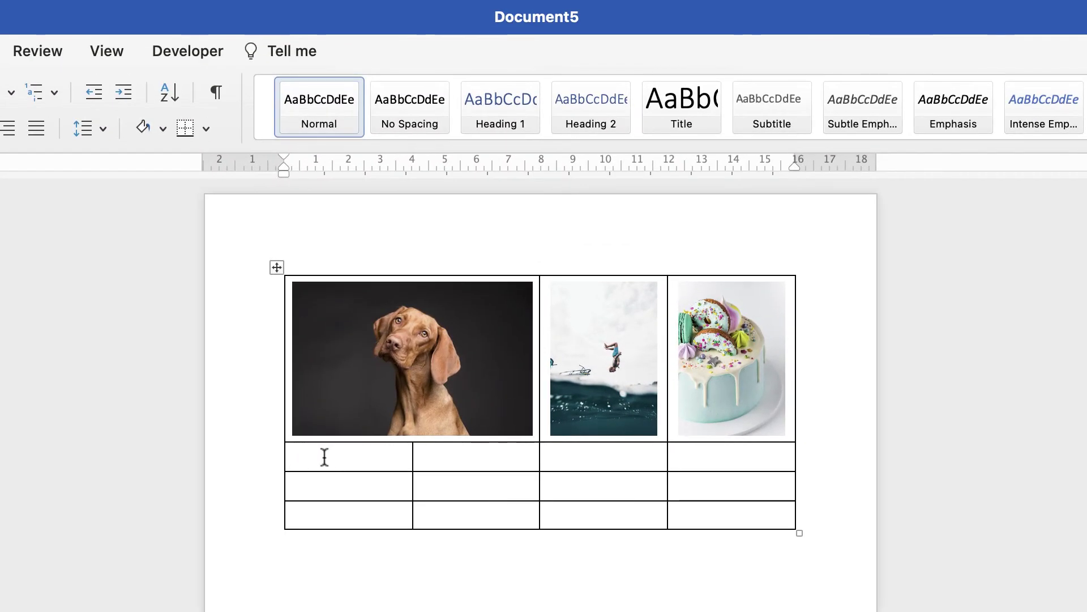
# - Make the second row taller and narrow its first cell by dragging the borders
pyautogui.click(308, 457)
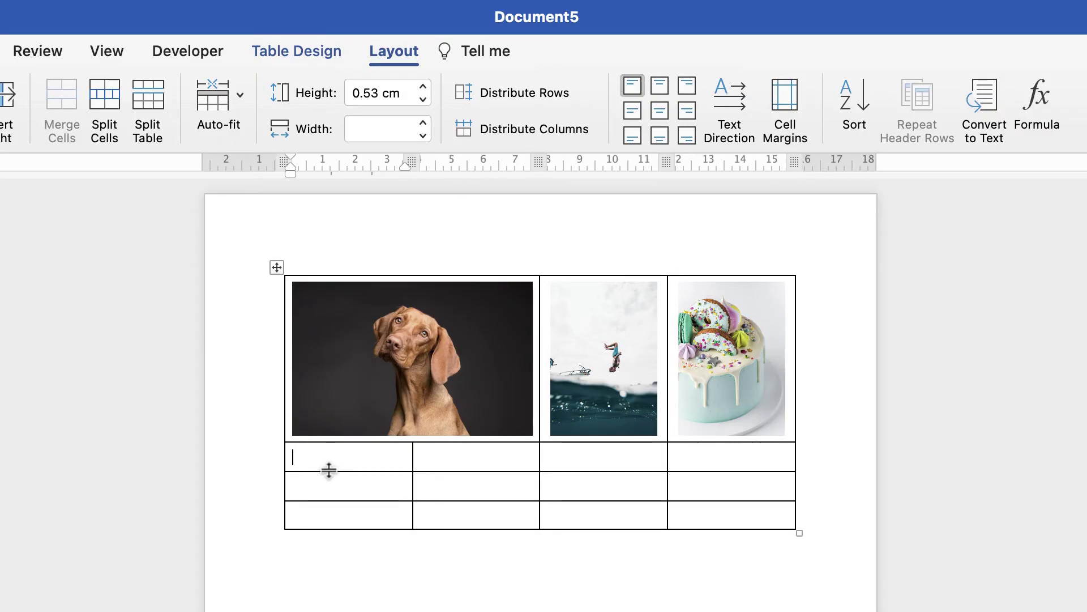
pyautogui.moveTo(328, 470); pyautogui.dragTo(332, 527)
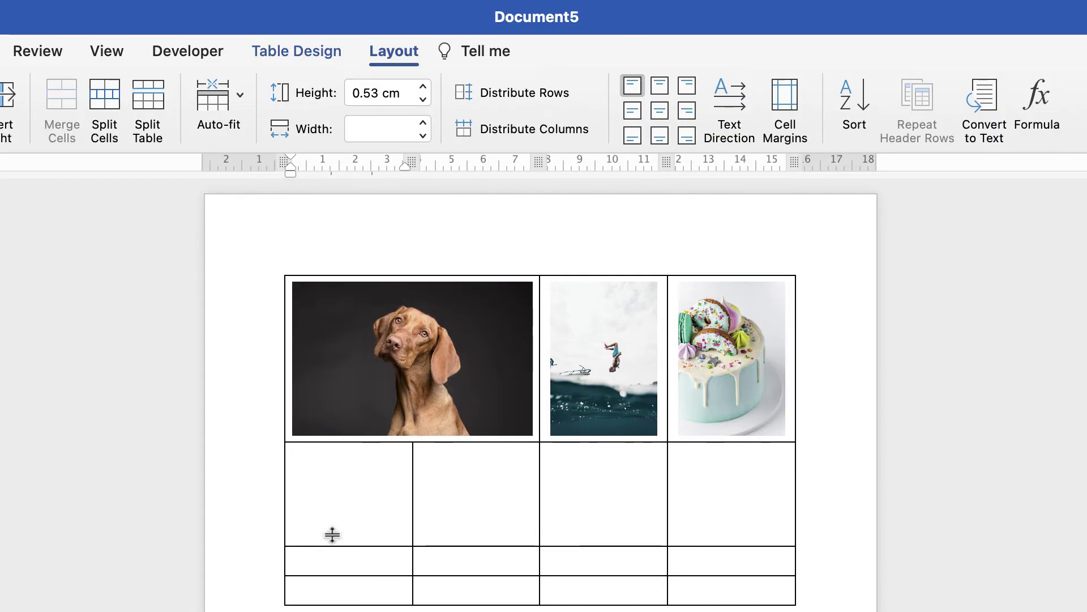
pyautogui.click(335, 533)
pyautogui.moveTo(338, 533); pyautogui.dragTo(337, 544)
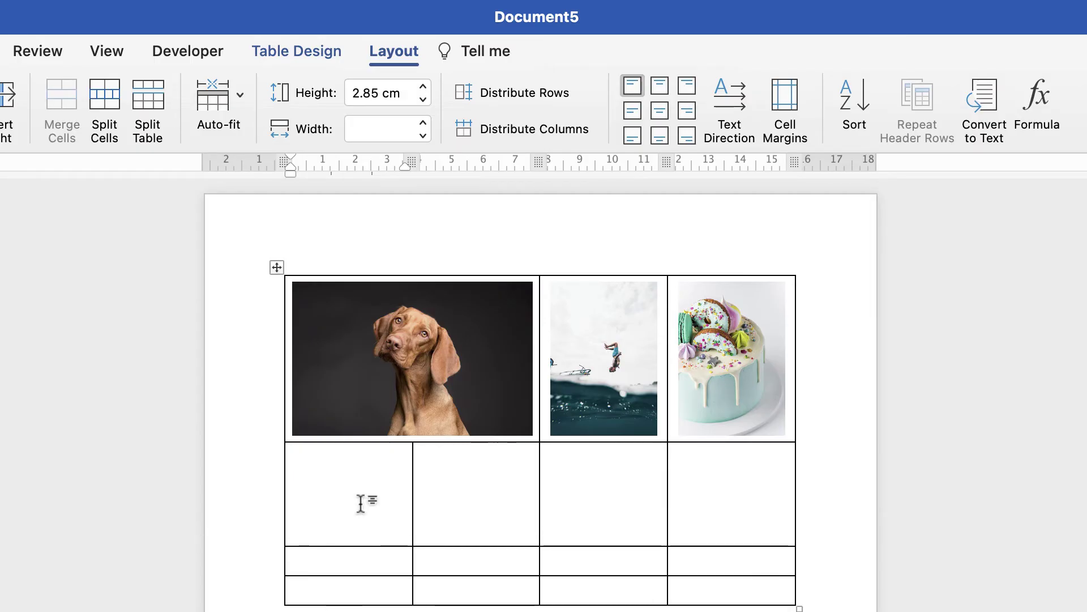
pyautogui.click(420, 491)
pyautogui.moveTo(419, 491); pyautogui.dragTo(381, 461)
pyautogui.moveTo(393, 545); pyautogui.dragTo(393, 530)
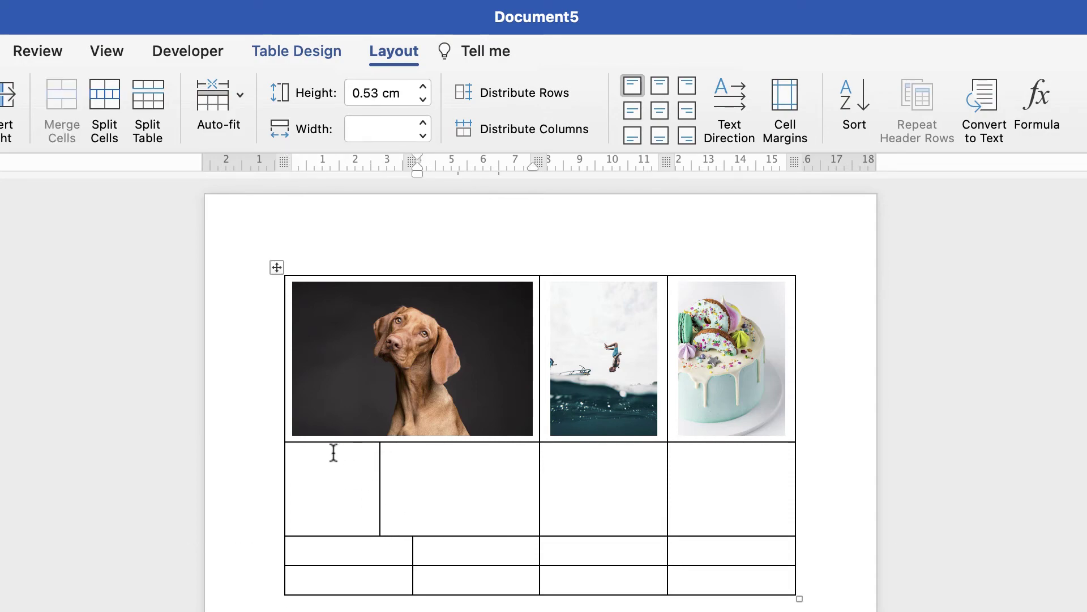
# - Apply Fixed Column Width to all four cells of the second row
pyautogui.click(347, 487)
pyautogui.moveTo(347, 478); pyautogui.dragTo(687, 480)
pyautogui.click(235, 92)
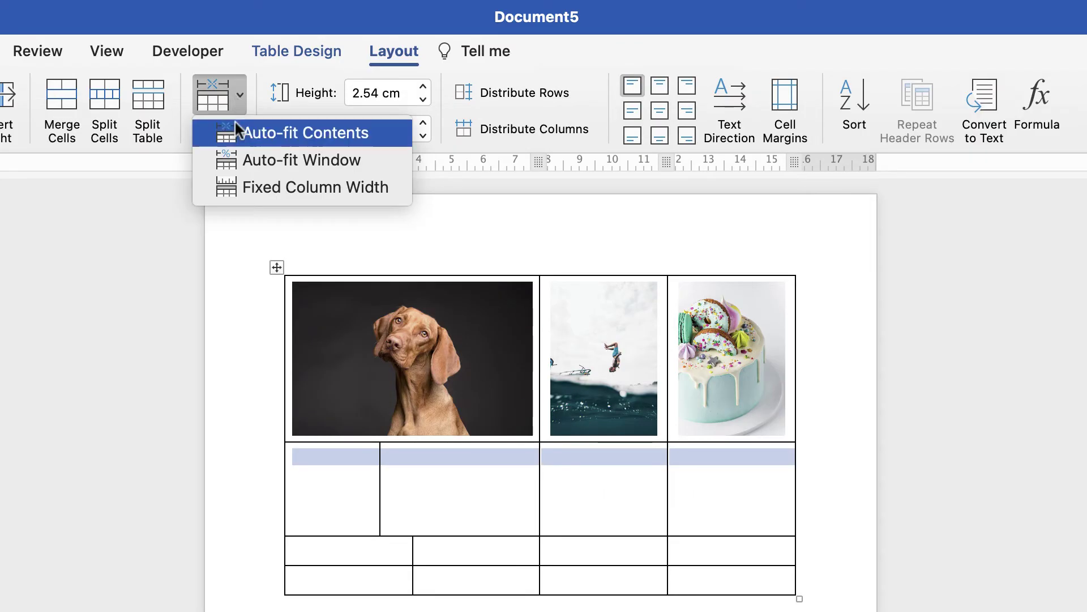
pyautogui.click(243, 187)
pyautogui.click(340, 481)
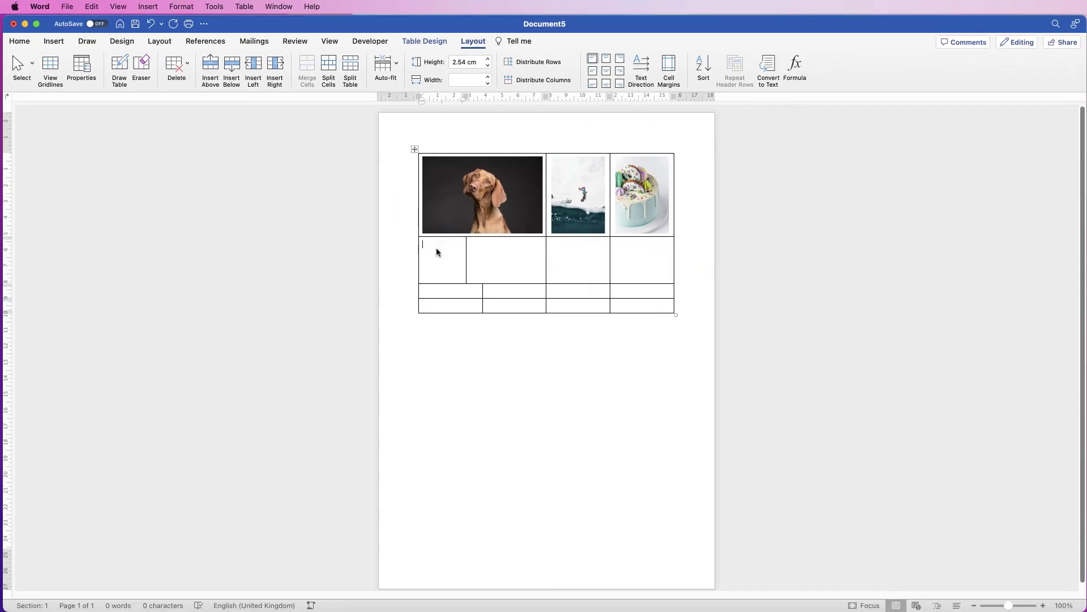
# - Set row 2's height rule to Exactly at 2.54 cm in Table Properties
pyautogui.rightClick(437, 251)
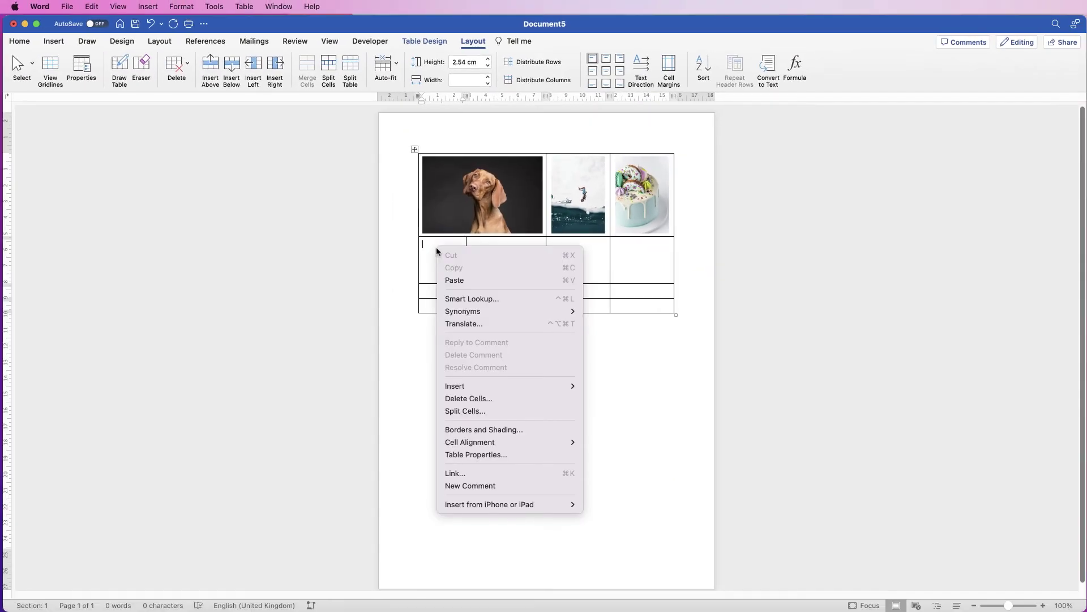
pyautogui.click(481, 455)
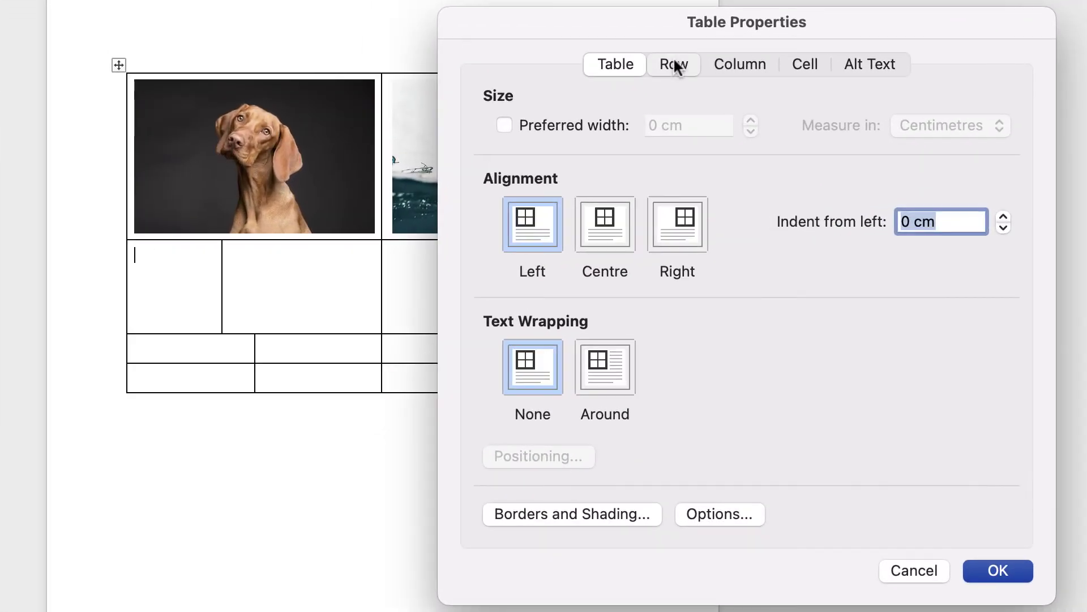
pyautogui.click(675, 63)
pyautogui.click(999, 155)
pyautogui.click(995, 180)
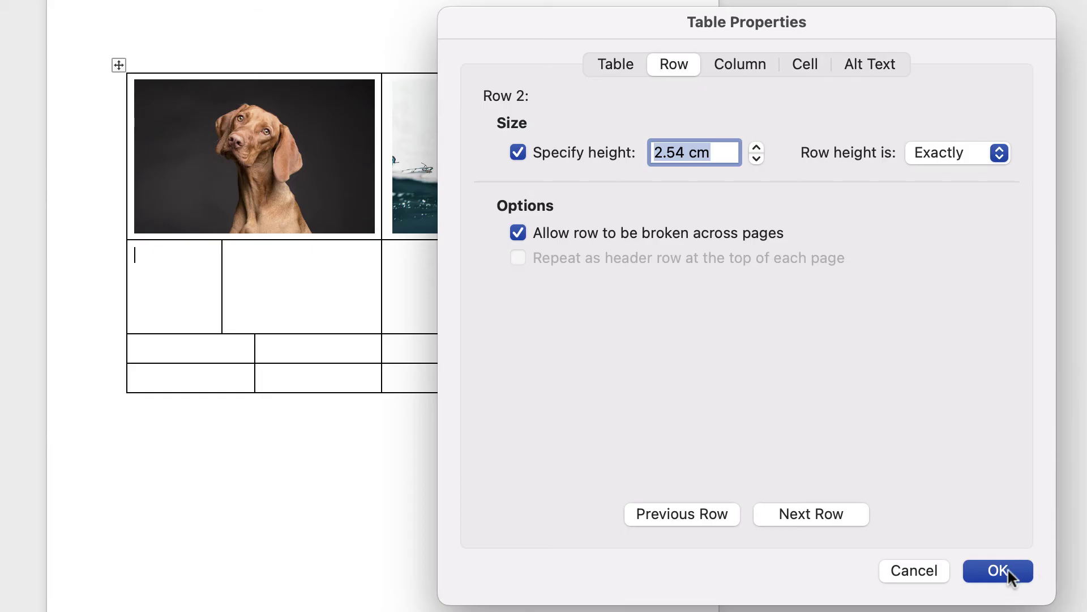
pyautogui.click(1009, 575)
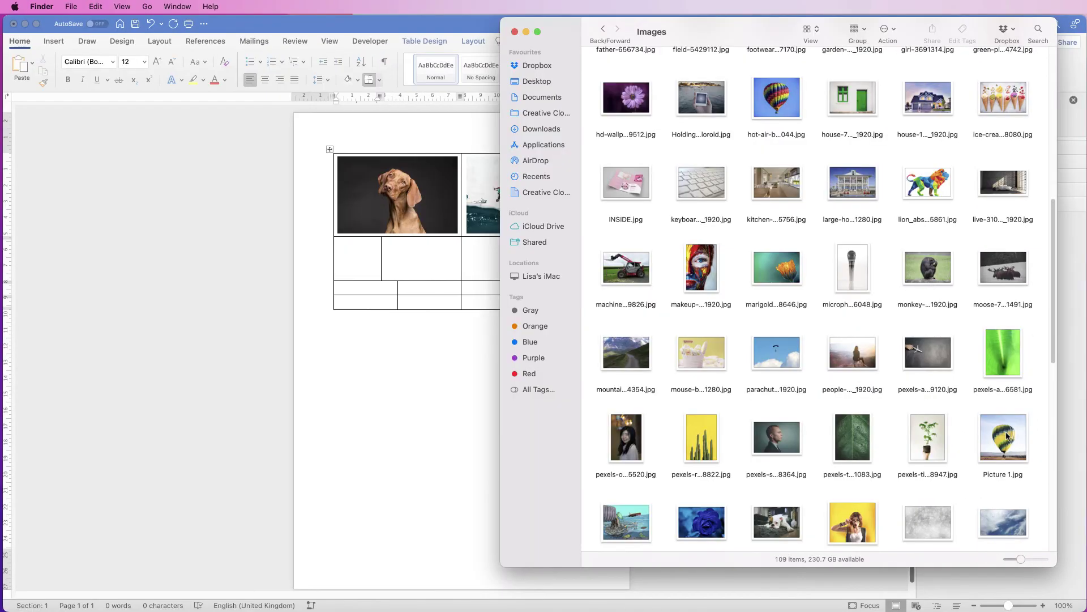
# - Drag the hot-air balloon photo into row 2's narrow first cell
pyautogui.moveTo(1003, 439); pyautogui.dragTo(367, 260)
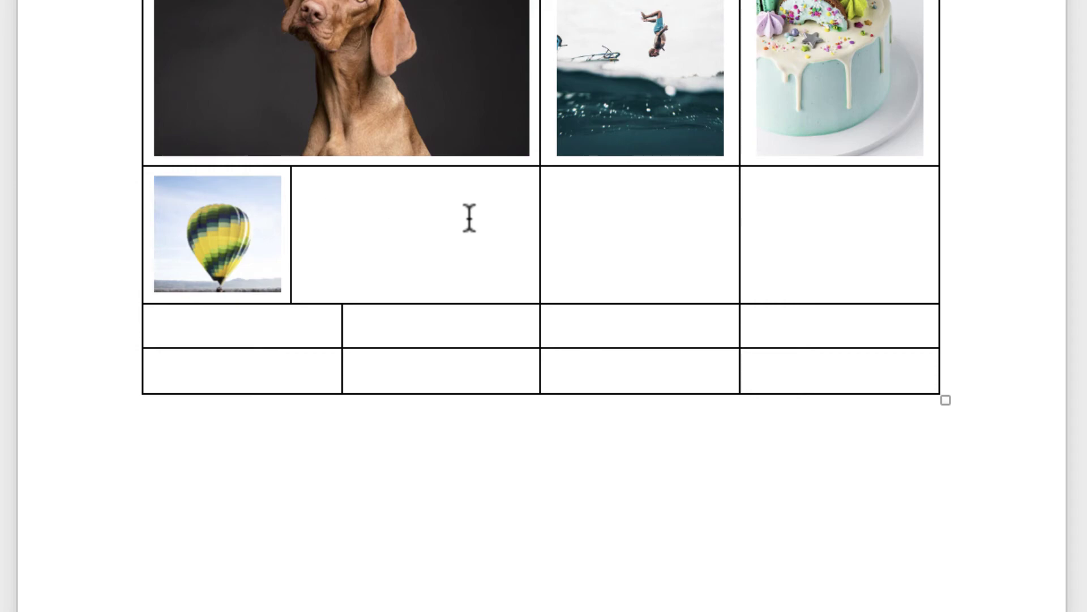
pyautogui.click(463, 237)
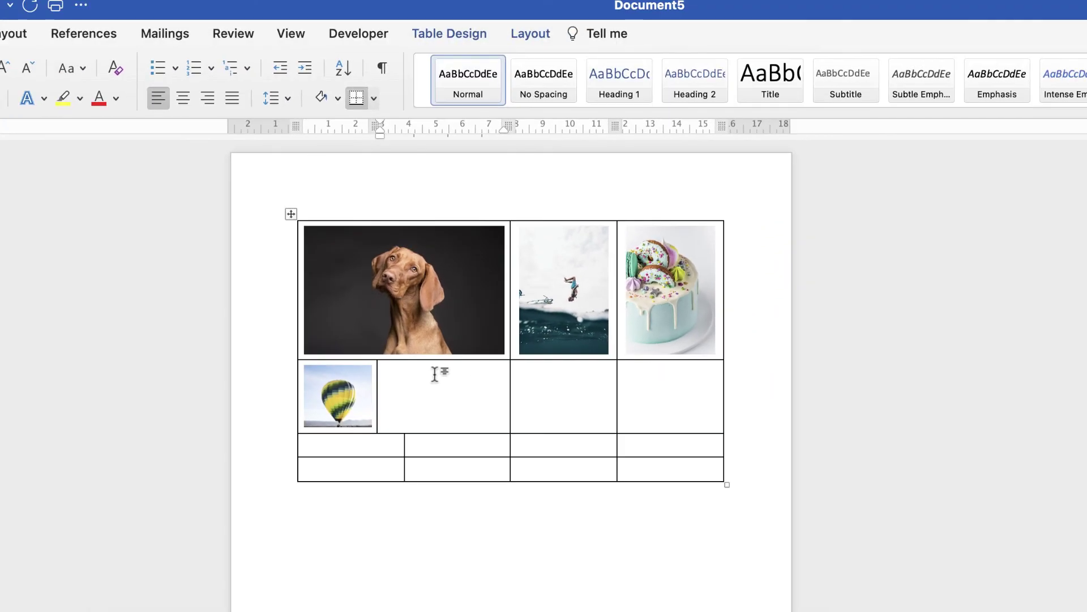
# - Split the cell beside the balloon photo to create the extra row-two cells
pyautogui.hotkey('shift', 'Down')
pyautogui.click(444, 389)
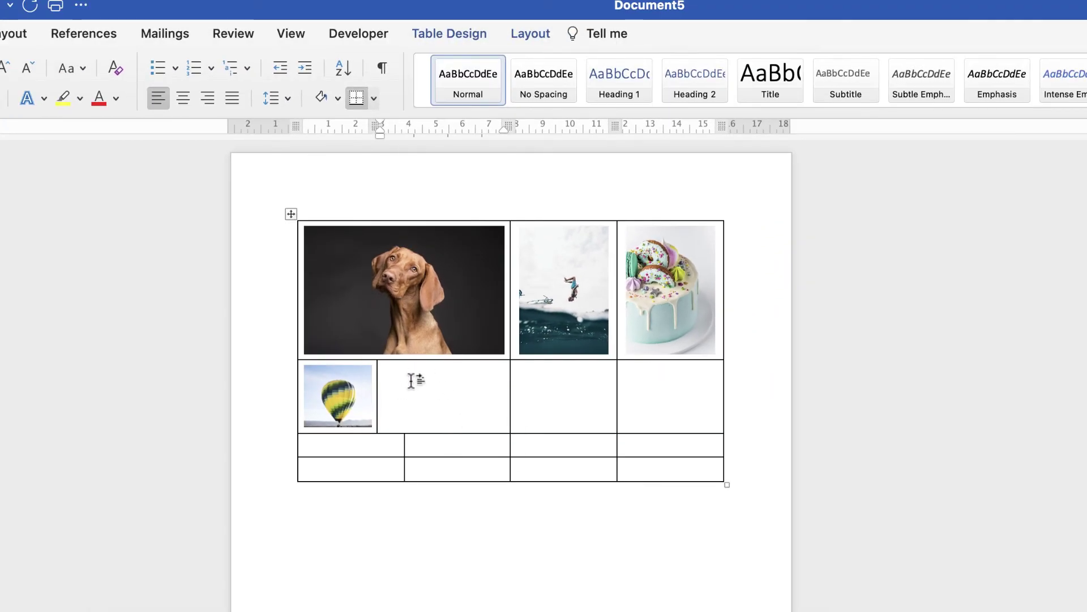
pyautogui.click(529, 33)
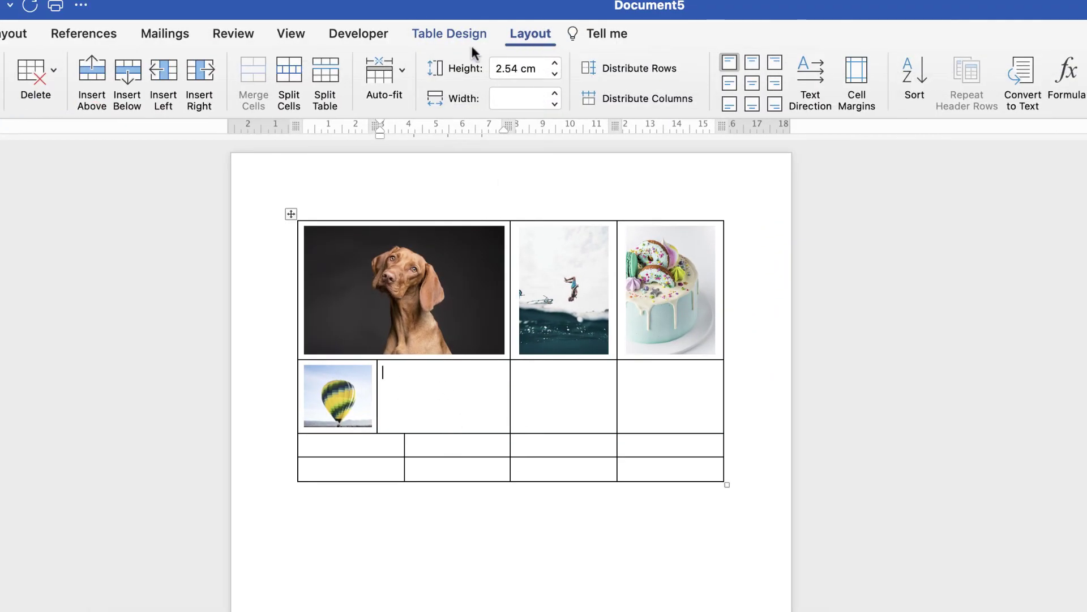
pyautogui.click(287, 70)
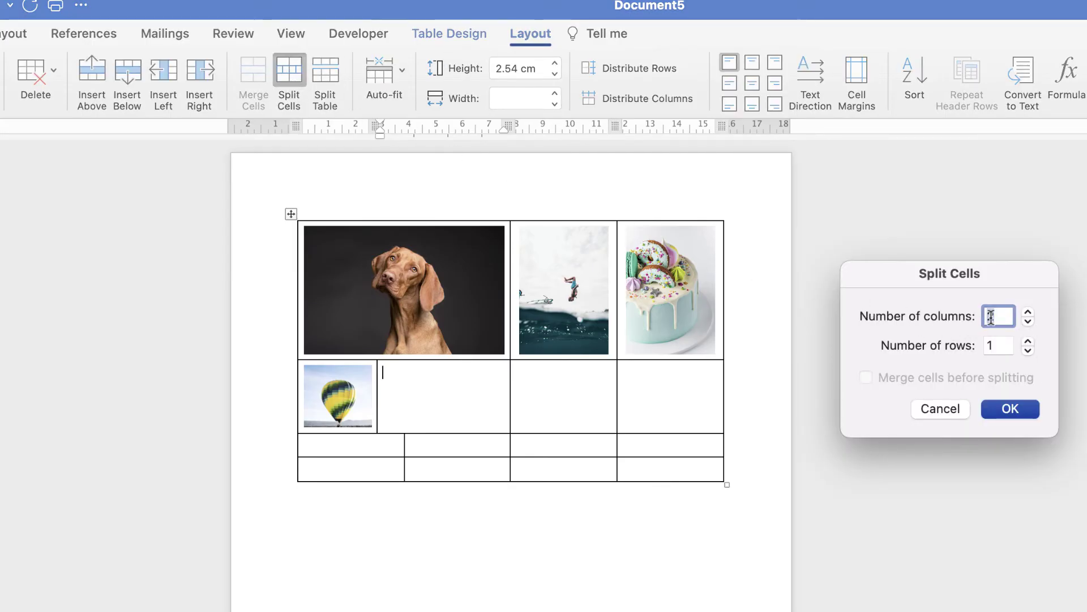
pyautogui.click(1011, 410)
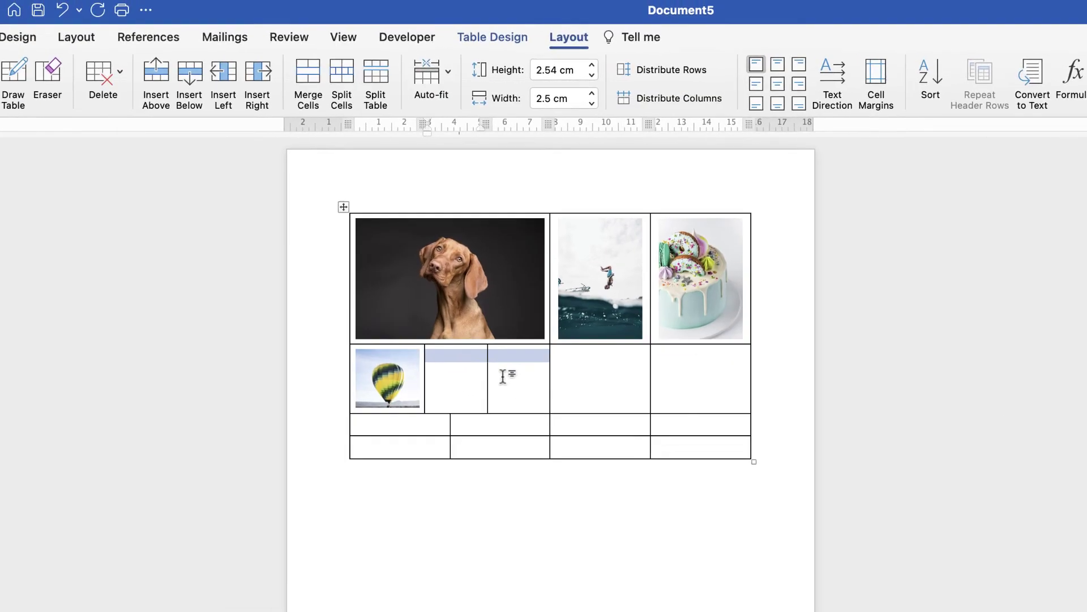
# - Distribute the four empty cells beside the balloon evenly, about 3.24 cm wide each
pyautogui.click(566, 375)
pyautogui.moveTo(554, 378); pyautogui.dragTo(580, 355)
pyautogui.press('super+z')
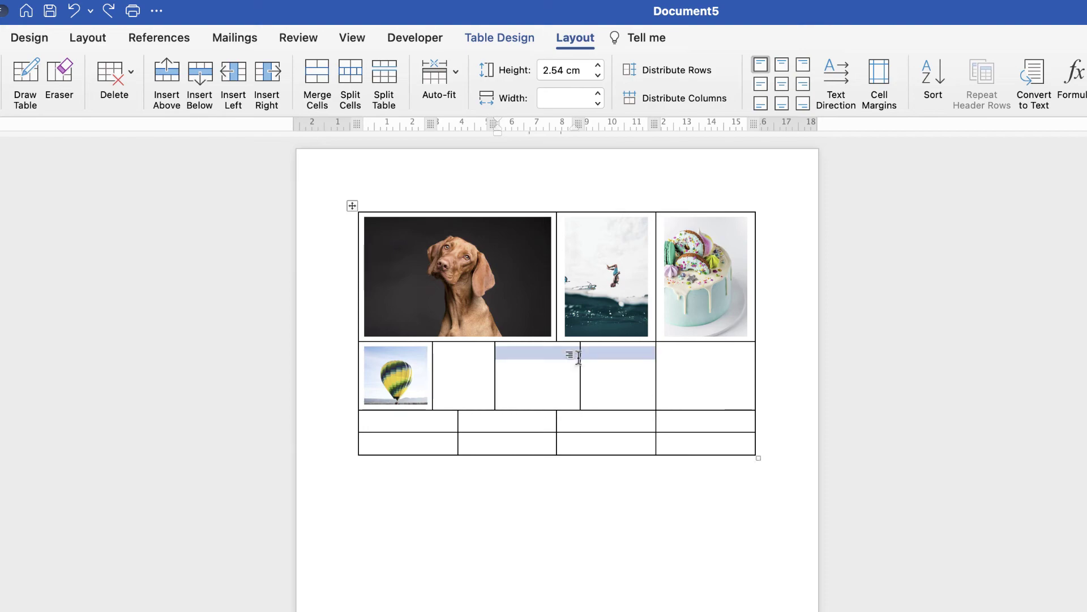
pyautogui.moveTo(688, 372); pyautogui.dragTo(480, 371)
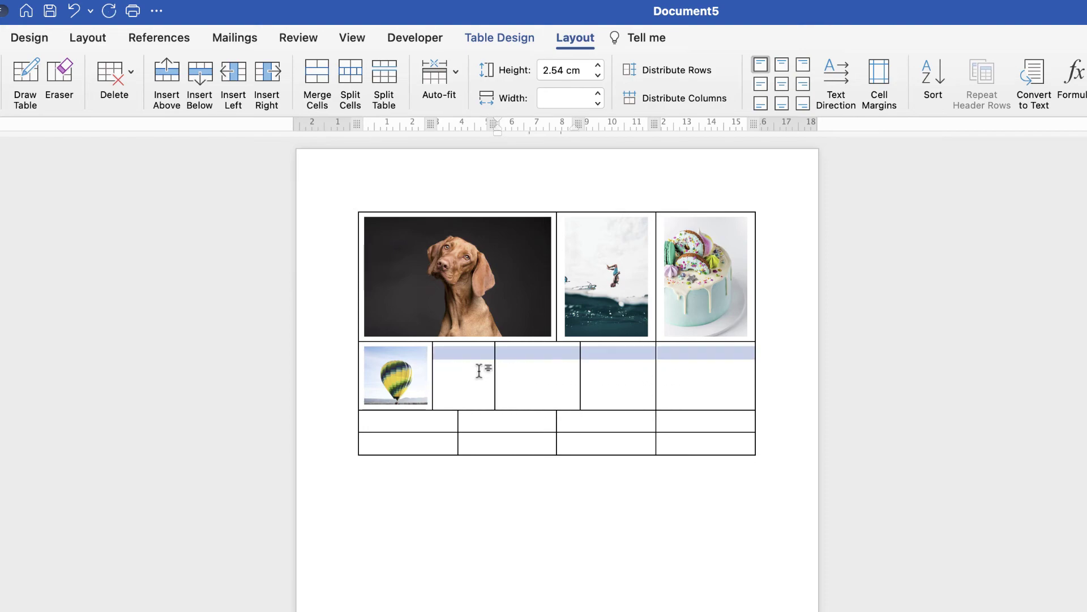
pyautogui.click(674, 96)
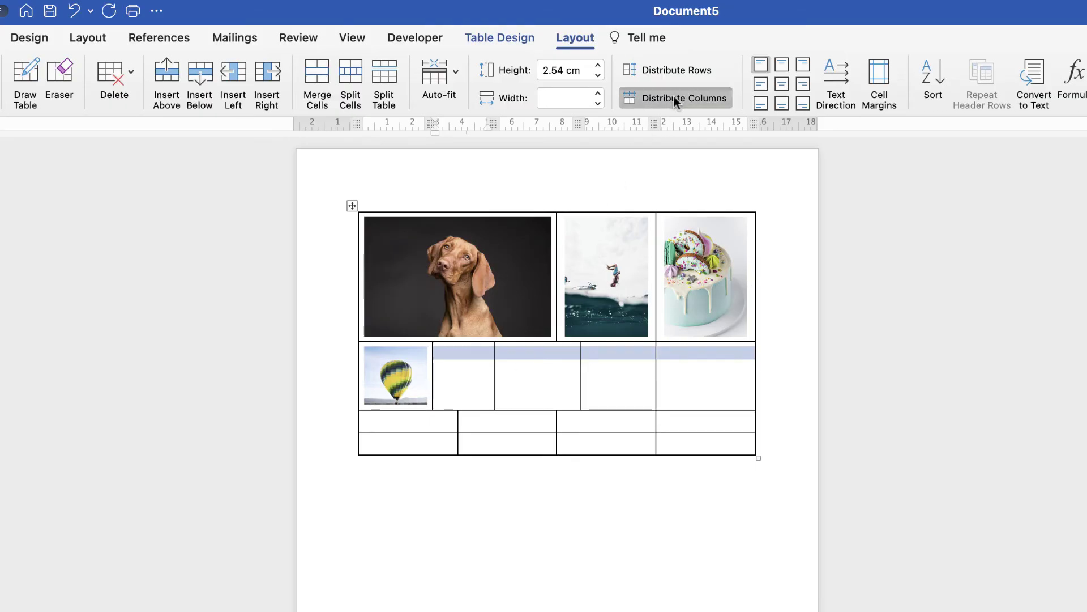
pyautogui.click(563, 392)
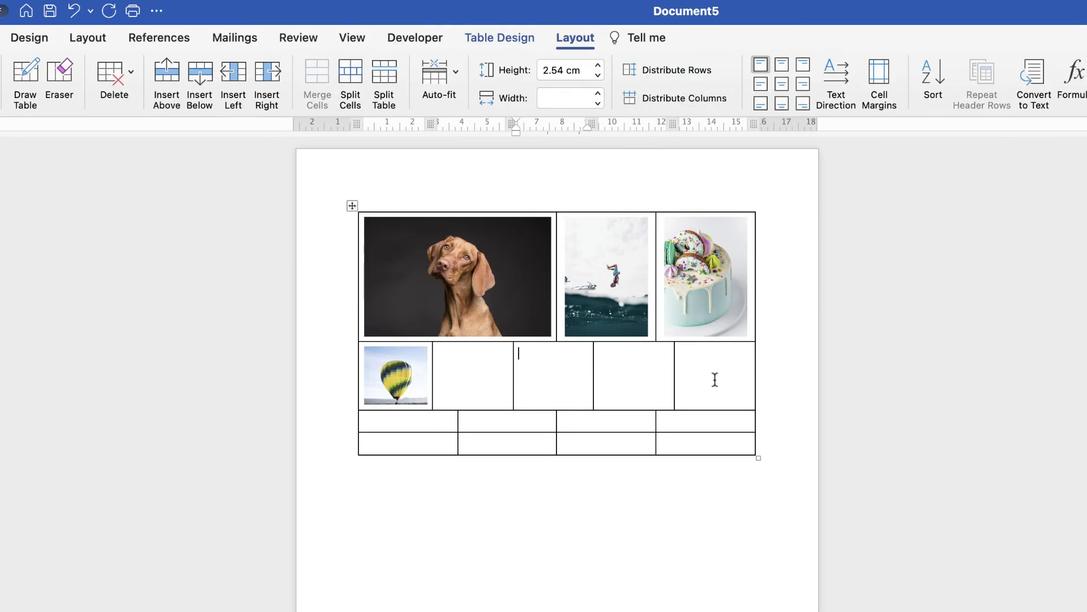
# - Drag the Earth photo from Finder into row two's last cell
pyautogui.press('super+Tab')
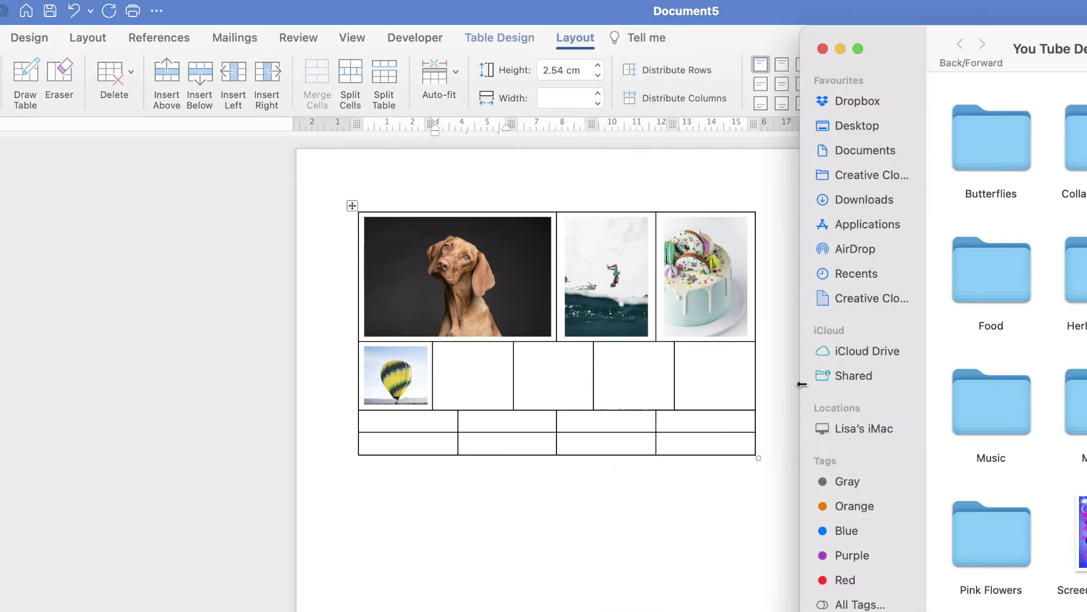
pyautogui.moveTo(715, 375); pyautogui.dragTo(759, 381)
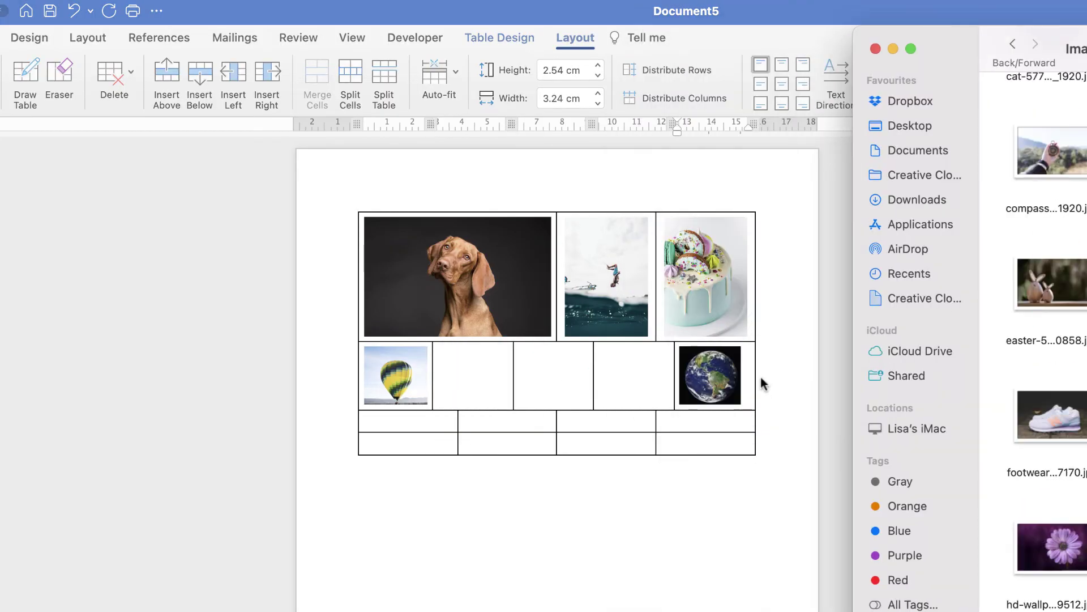
pyautogui.click(636, 376)
pyautogui.click(636, 376)
# - Fill the other row-two cells with the cactus, sky and colourful-heads photos from the Food folder
pyautogui.press('super+Tab')
pyautogui.doubleClick(1074, 315)
pyautogui.scroll(-10, 1059, 340)
pyautogui.moveTo(1065, 396); pyautogui.dragTo(607, 395)
pyautogui.moveTo(1065, 530); pyautogui.dragTo(633, 391)
pyautogui.moveTo(1064, 544); pyautogui.dragTo(476, 396)
pyautogui.click(750, 369)
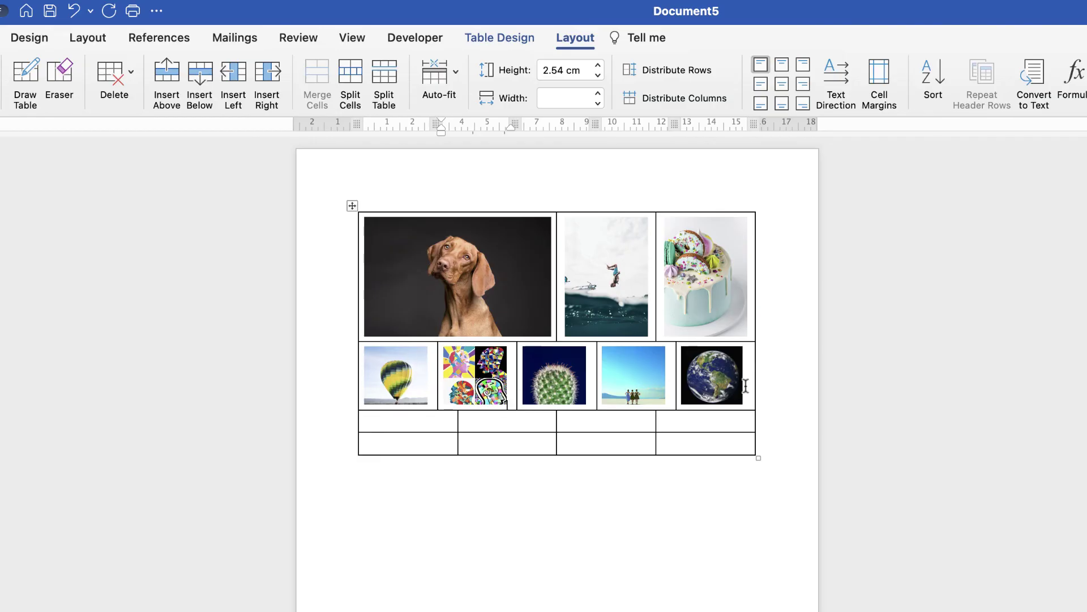
pyautogui.moveTo(749, 377); pyautogui.dragTo(415, 382)
# - Centre the row-two photos in their cells and make the bottom row much taller
pyautogui.click(780, 84)
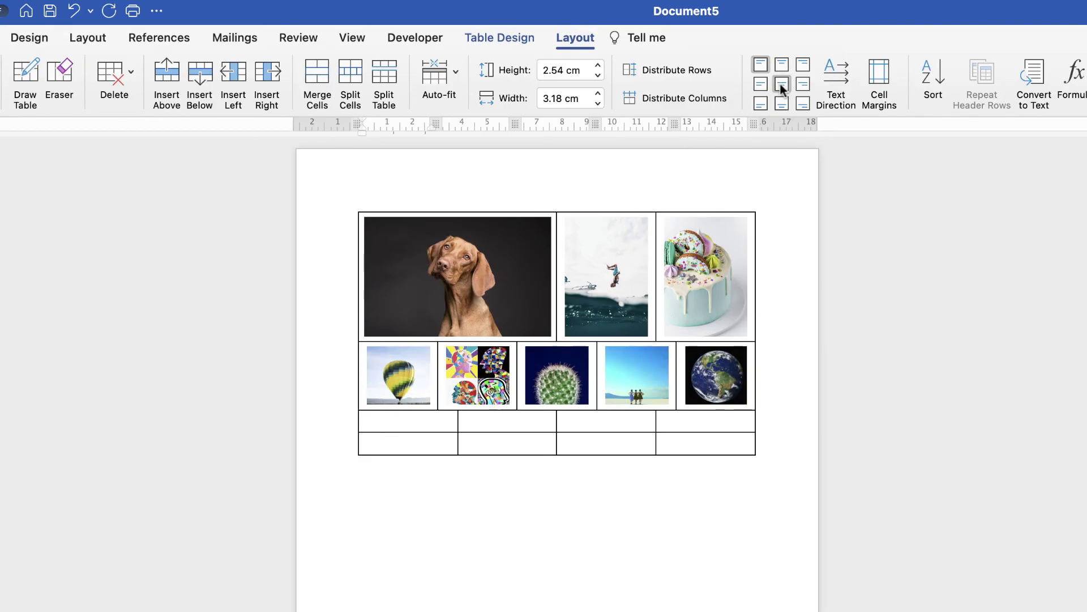
pyautogui.click(613, 457)
pyautogui.click(610, 453)
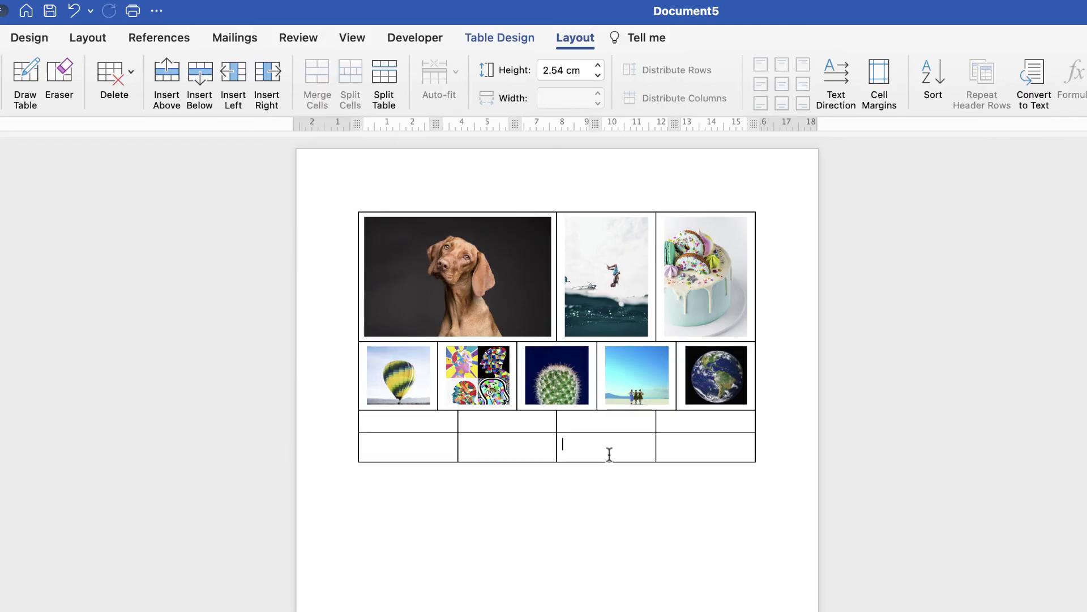
pyautogui.moveTo(608, 459); pyautogui.dragTo(589, 600)
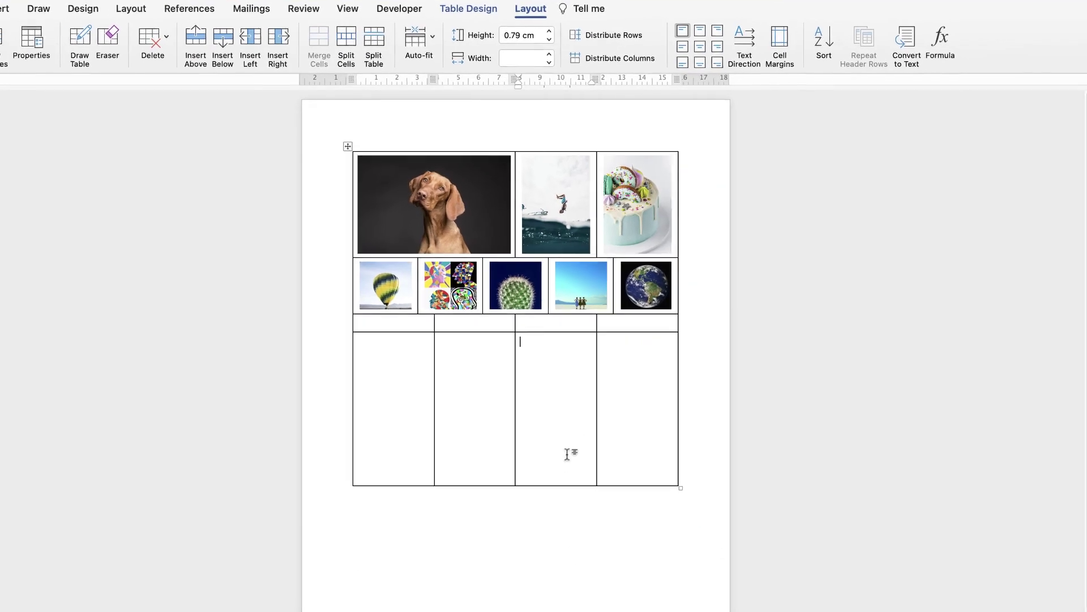
# - Merge the lower cells of columns 2–4 into one, and column 1's two lower cells into one
pyautogui.moveTo(611, 323); pyautogui.dragTo(507, 392)
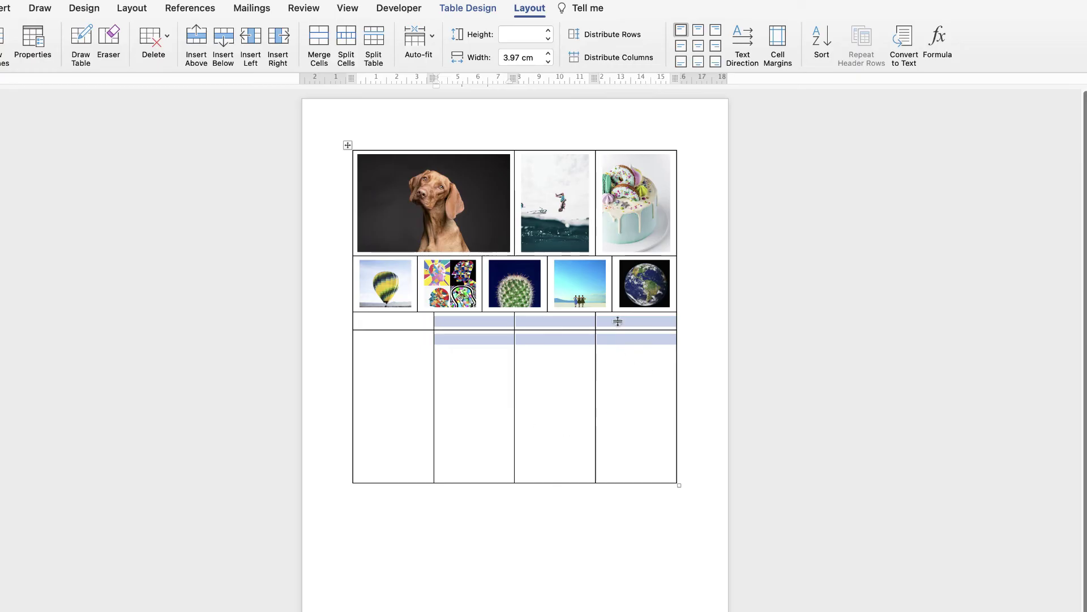
pyautogui.click(319, 42)
pyautogui.moveTo(396, 320); pyautogui.dragTo(400, 364)
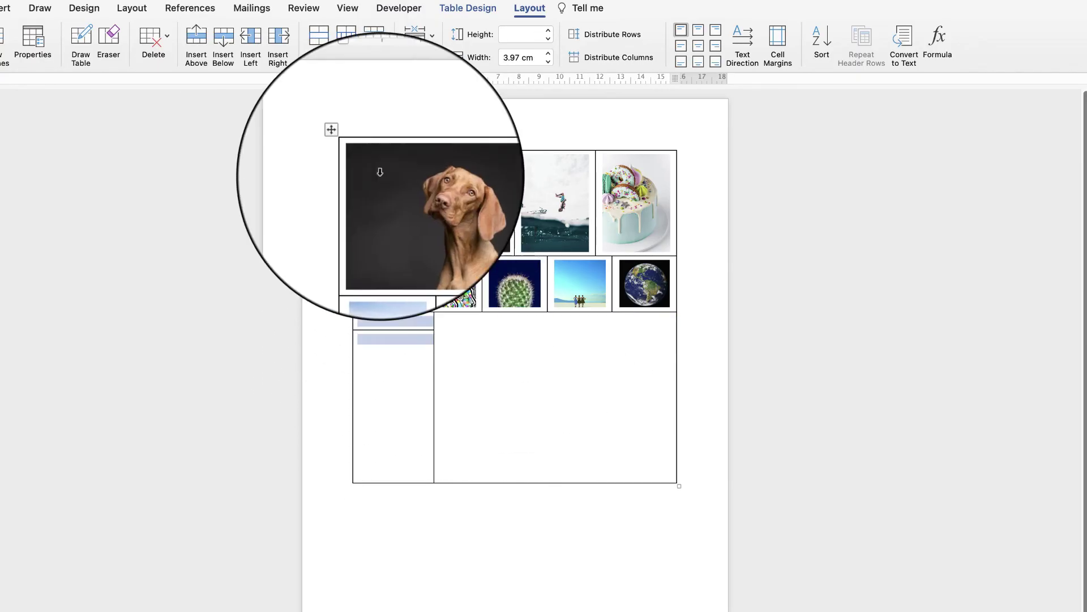
pyautogui.click(318, 42)
pyautogui.click(483, 332)
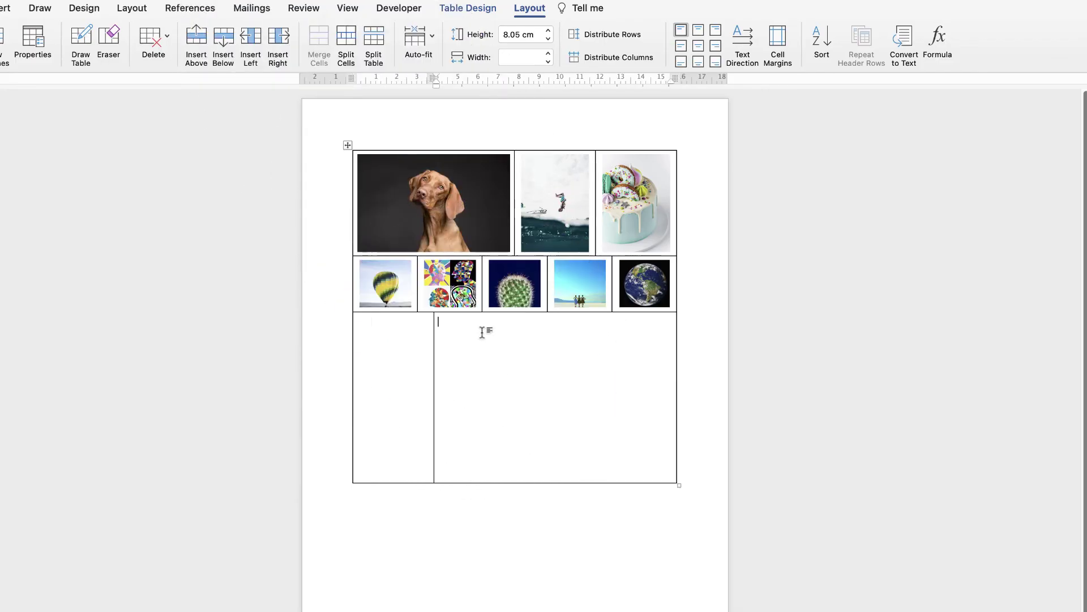
# - In Table Properties, set the bottom row's height to exactly 8.04 cm
pyautogui.rightClick(465, 328)
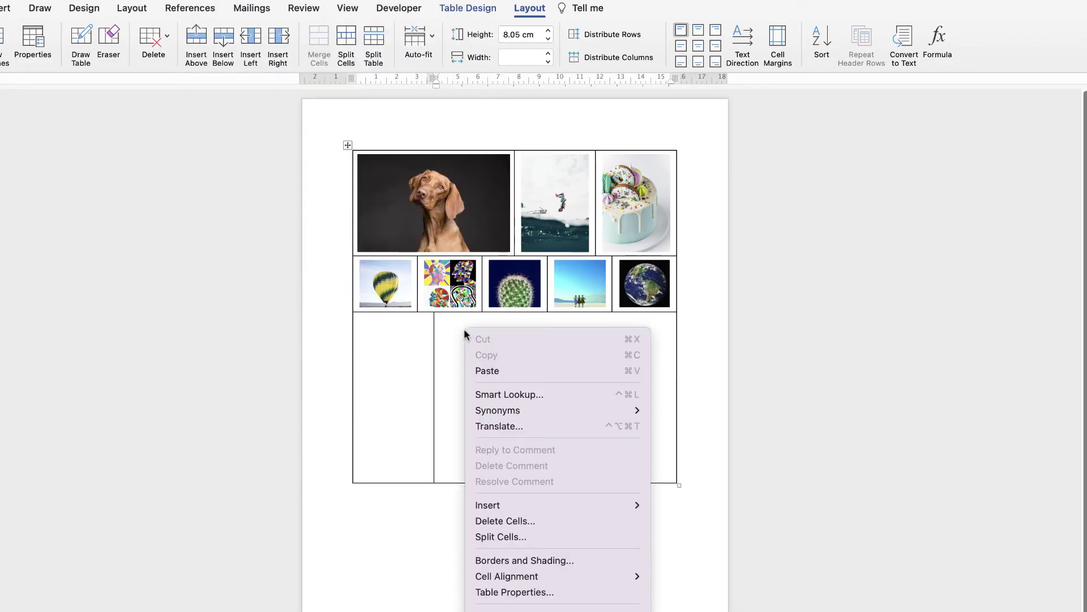
pyautogui.click(493, 592)
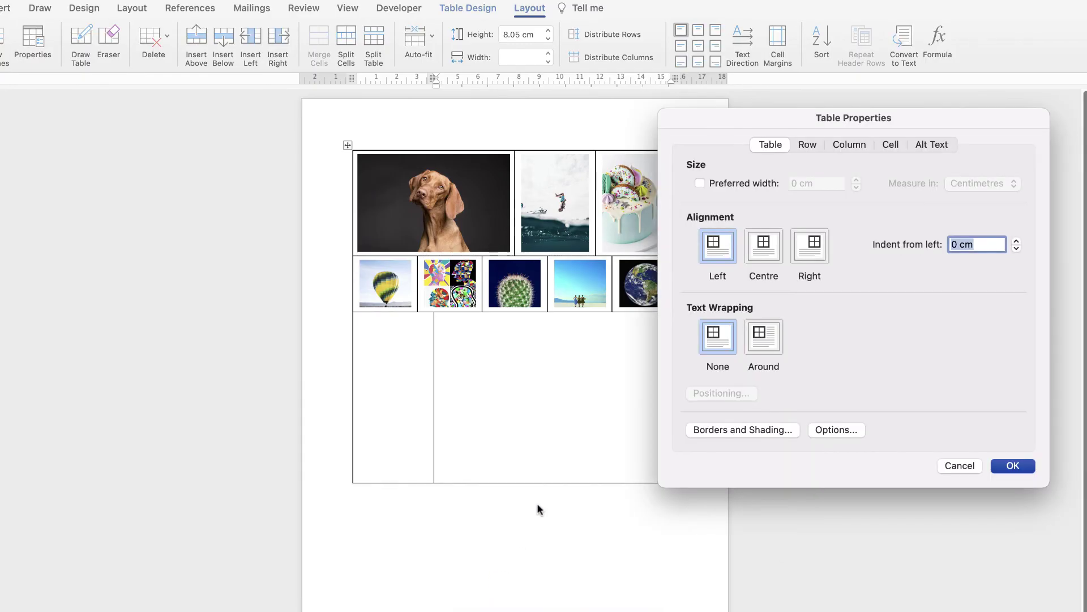
pyautogui.click(807, 145)
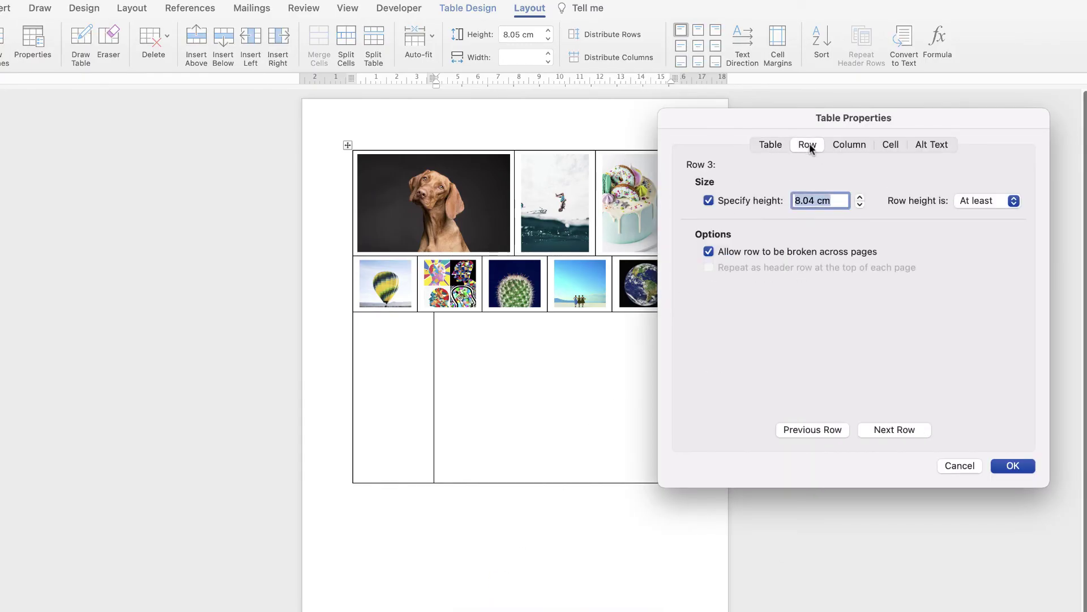
pyautogui.click(978, 201)
pyautogui.press('Return')
pyautogui.click(1014, 468)
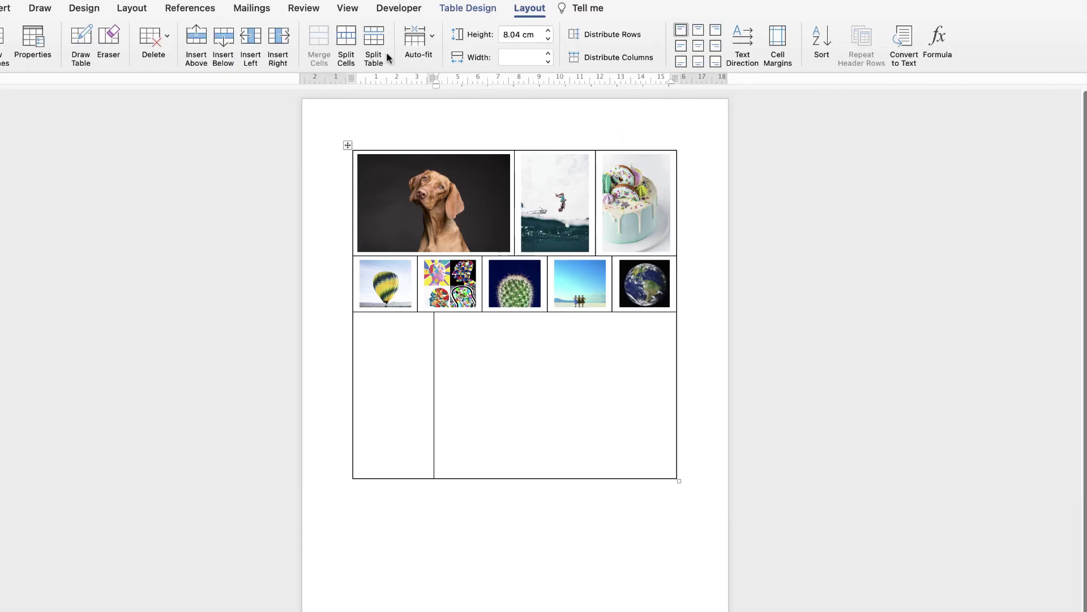
pyautogui.click(433, 37)
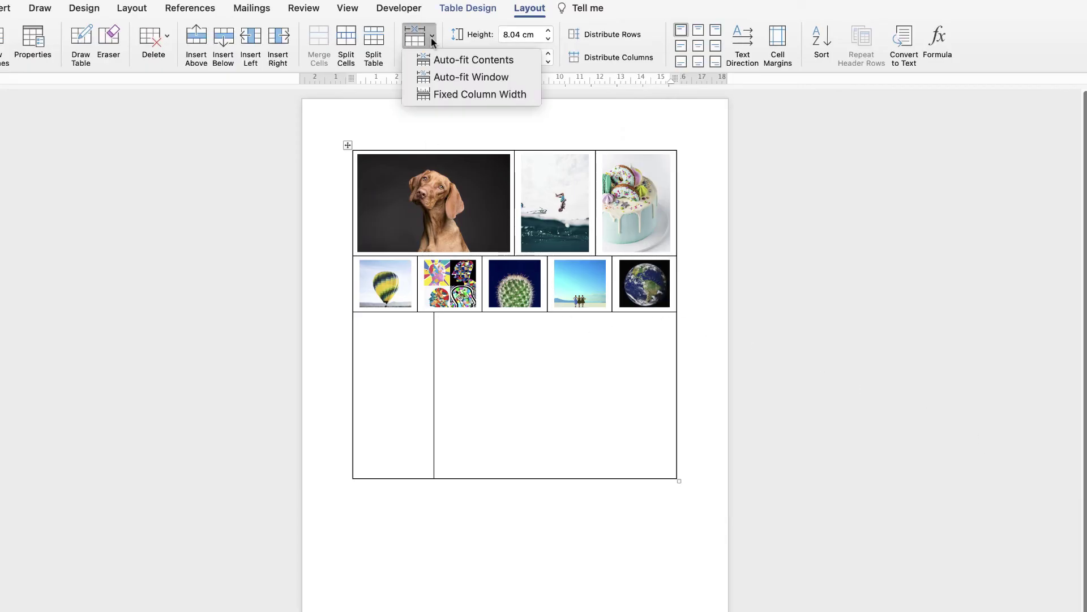
# - Fix the column widths and drop the parachute photo from Finder into the bottom-right cell
pyautogui.click(442, 95)
pyautogui.press('super+Tab')
pyautogui.moveTo(919, 508); pyautogui.dragTo(563, 387)
# - Centre the bottom row's contents vertically with Align Center
pyautogui.click(408, 368)
pyautogui.moveTo(408, 369); pyautogui.dragTo(433, 369)
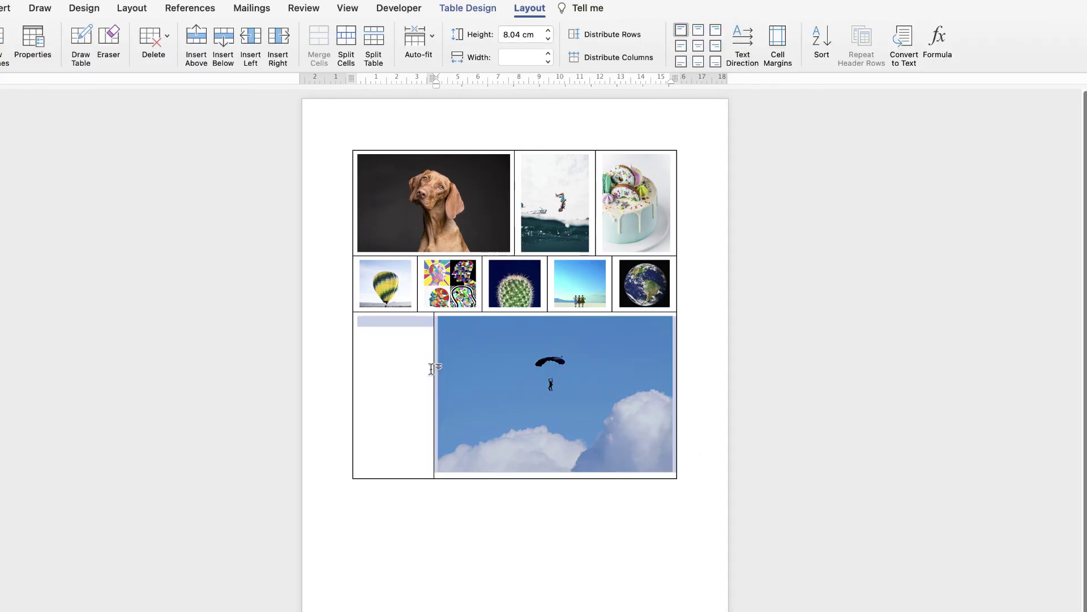
pyautogui.click(699, 48)
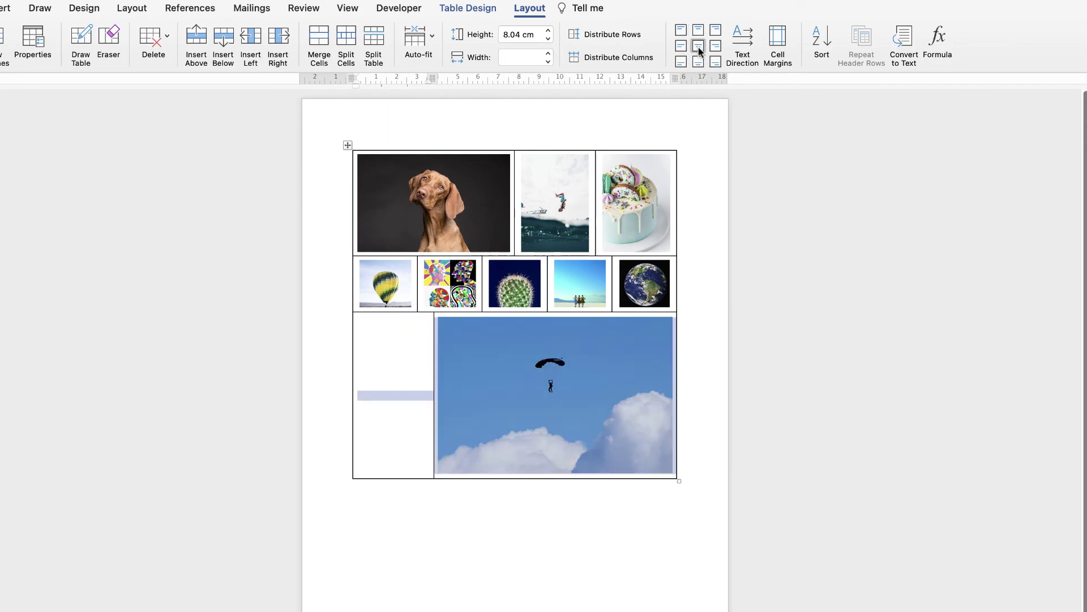
pyautogui.click(405, 501)
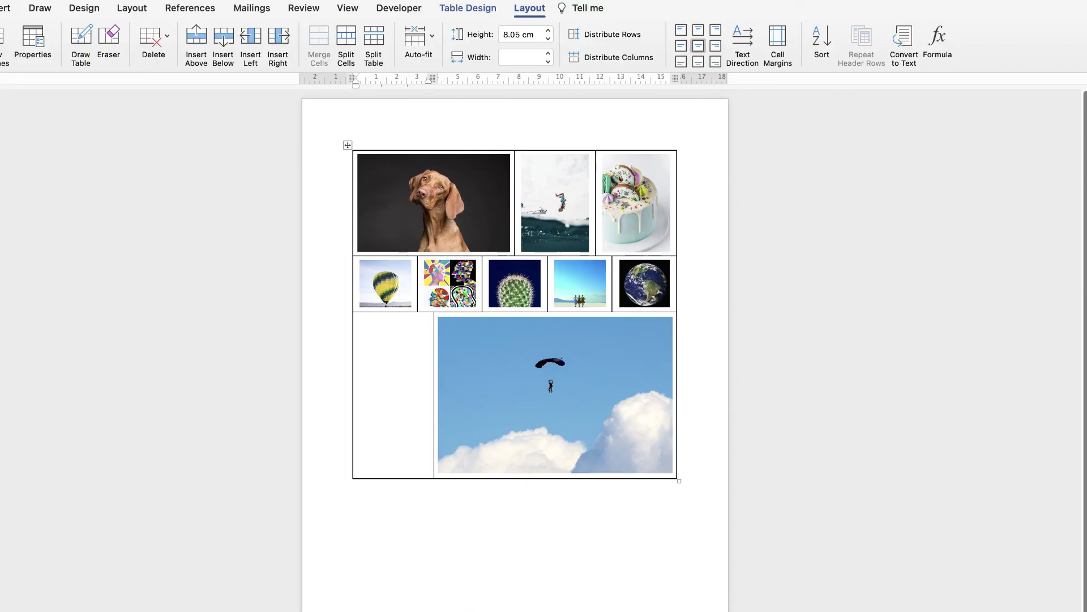
# - Fill the bottom-left cell with =rand(2,1) placeholder text about online video
pyautogui.write('1)')
pyautogui.press('Return')
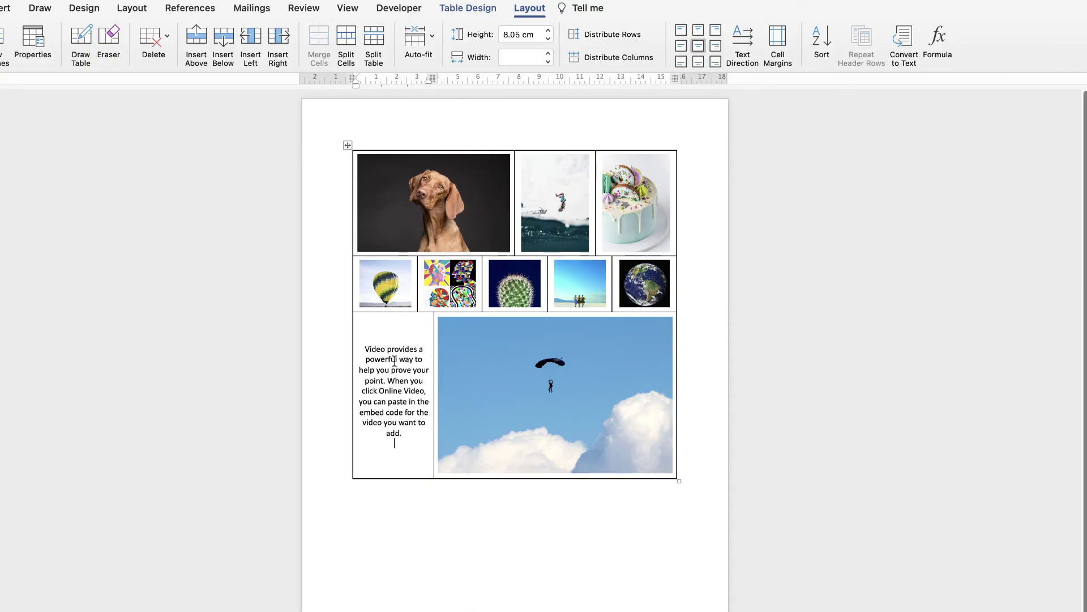
pyautogui.click(422, 578)
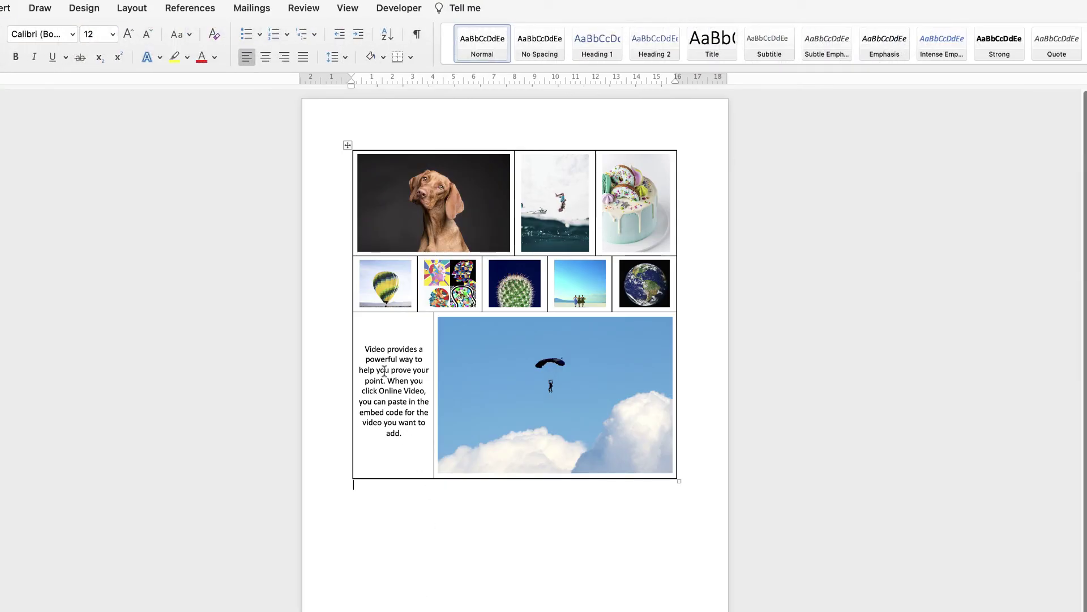
# - Centre the placeholder paragraph horizontally and vertically within the bottom-left cell
pyautogui.click(400, 442)
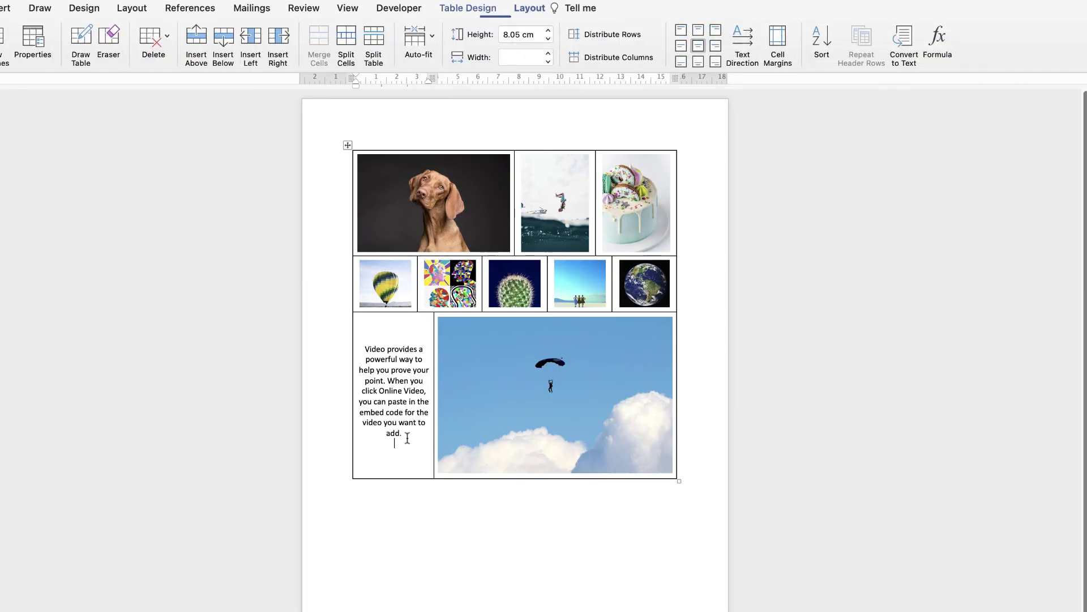
pyautogui.tripleClick(396, 436)
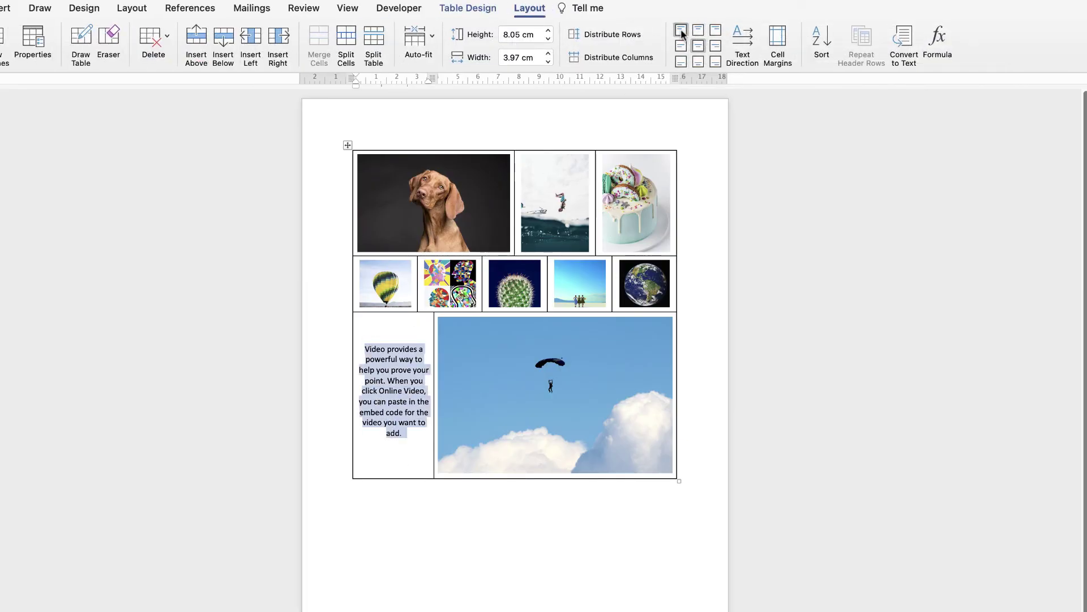
pyautogui.click(681, 32)
pyautogui.click(698, 32)
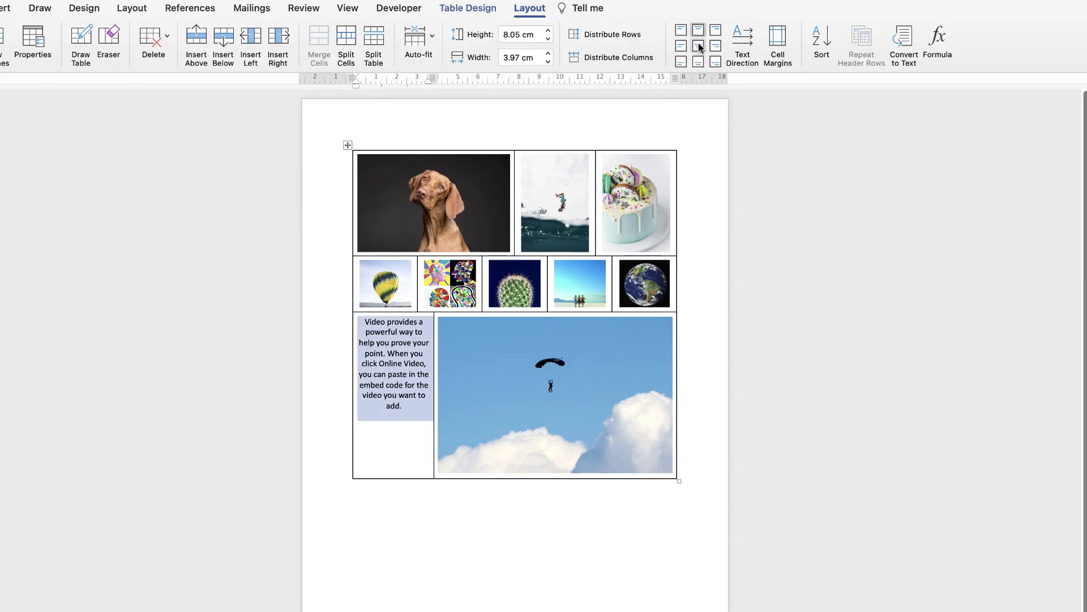
pyautogui.click(682, 47)
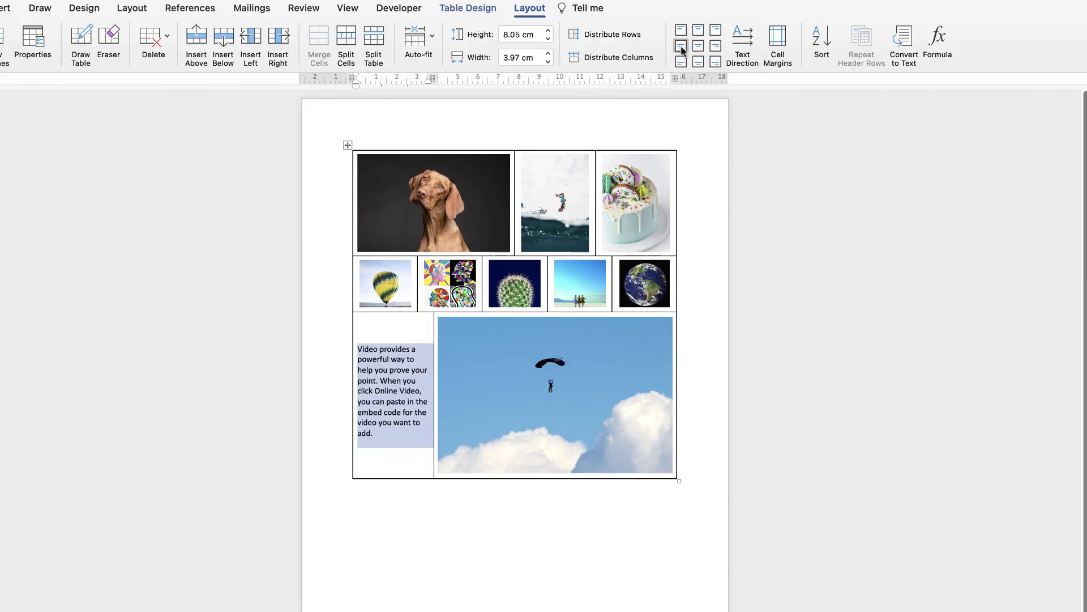
pyautogui.click(698, 47)
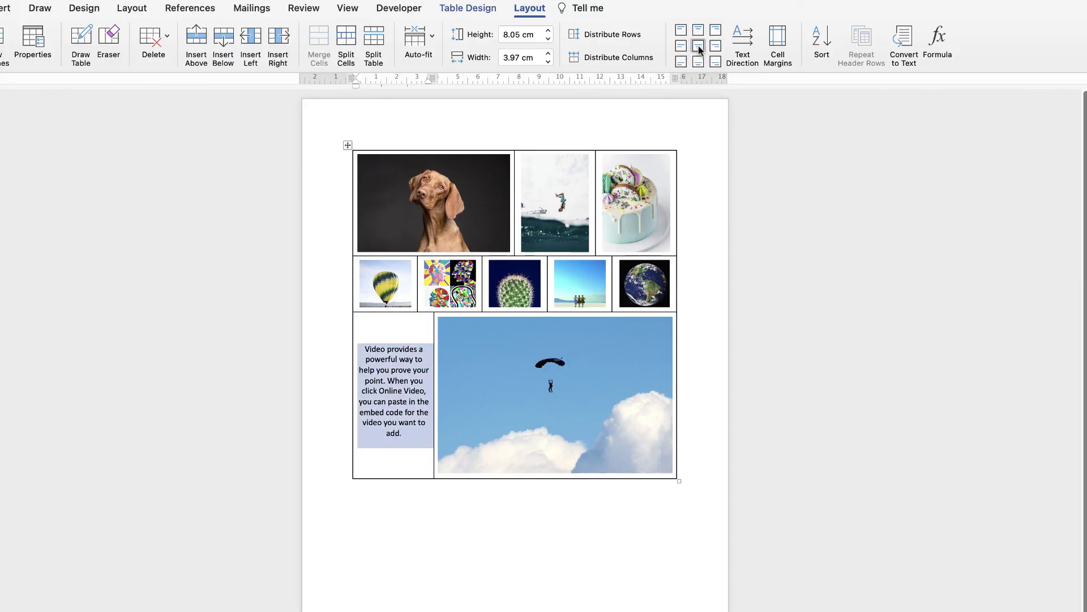
pyautogui.click(493, 563)
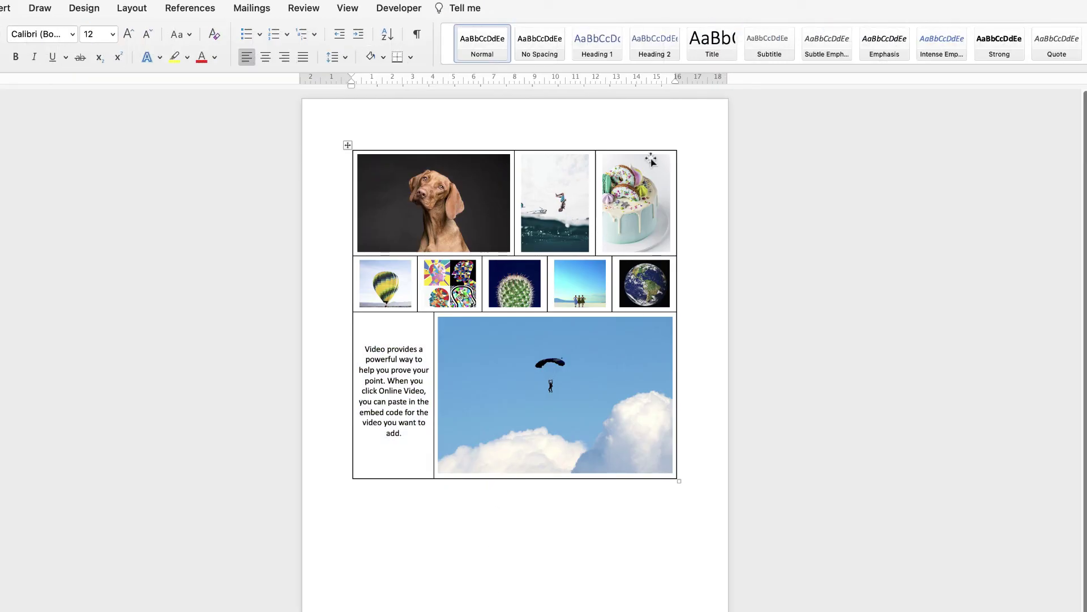
# - Select the whole table and apply No Border from Table Design > Borders
pyautogui.click(346, 146)
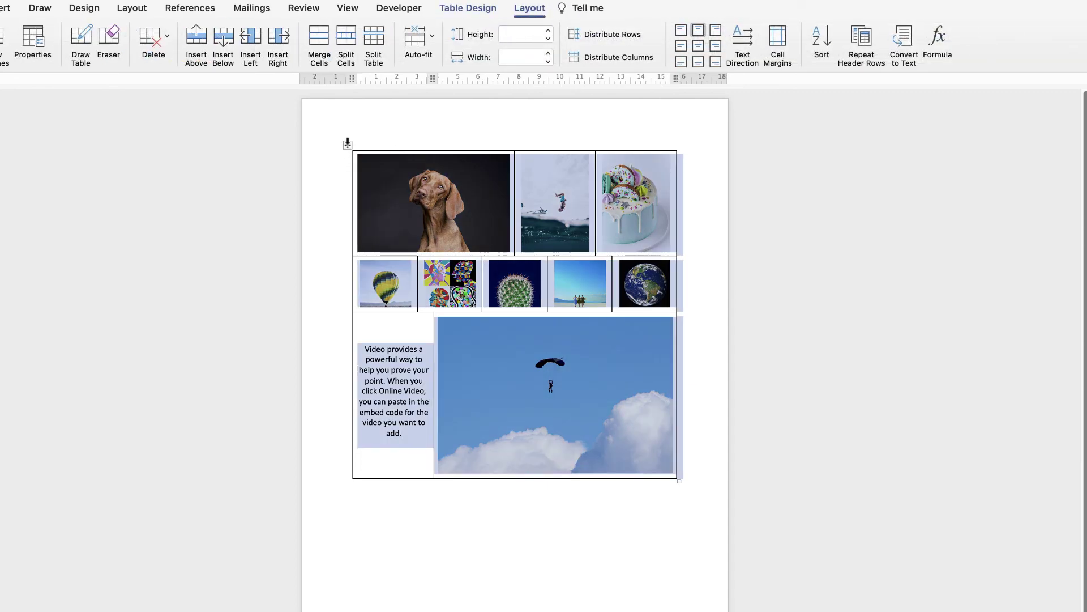
pyautogui.click(485, 13)
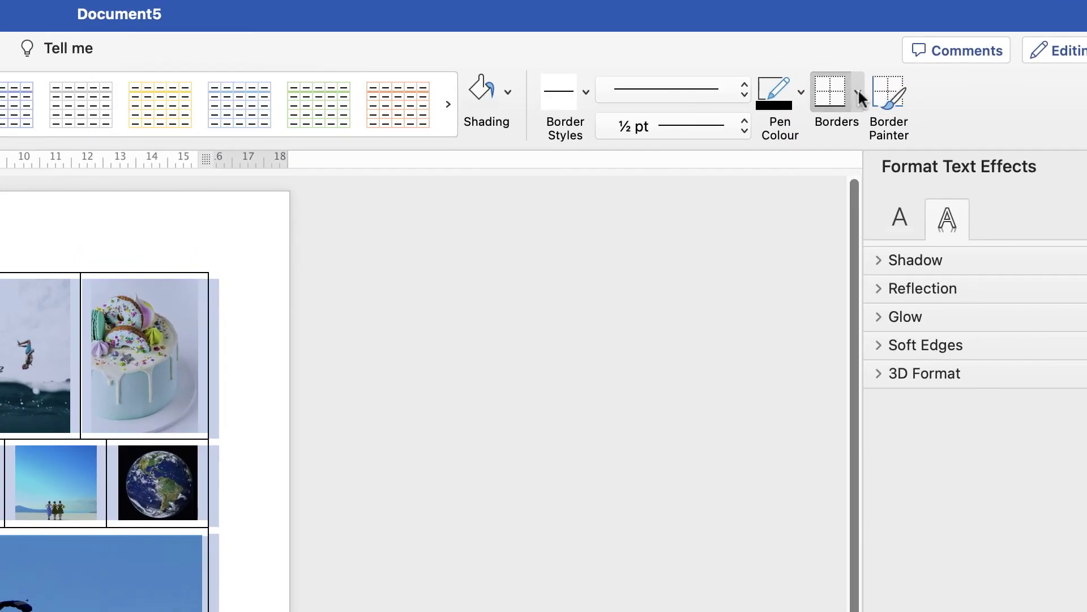
pyautogui.click(858, 94)
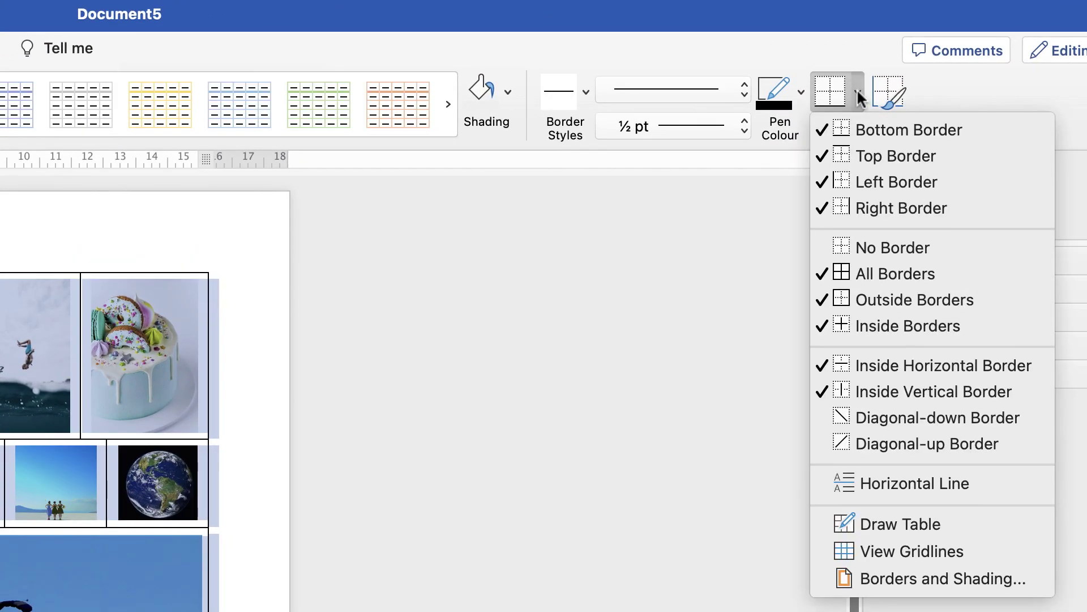
pyautogui.click(865, 248)
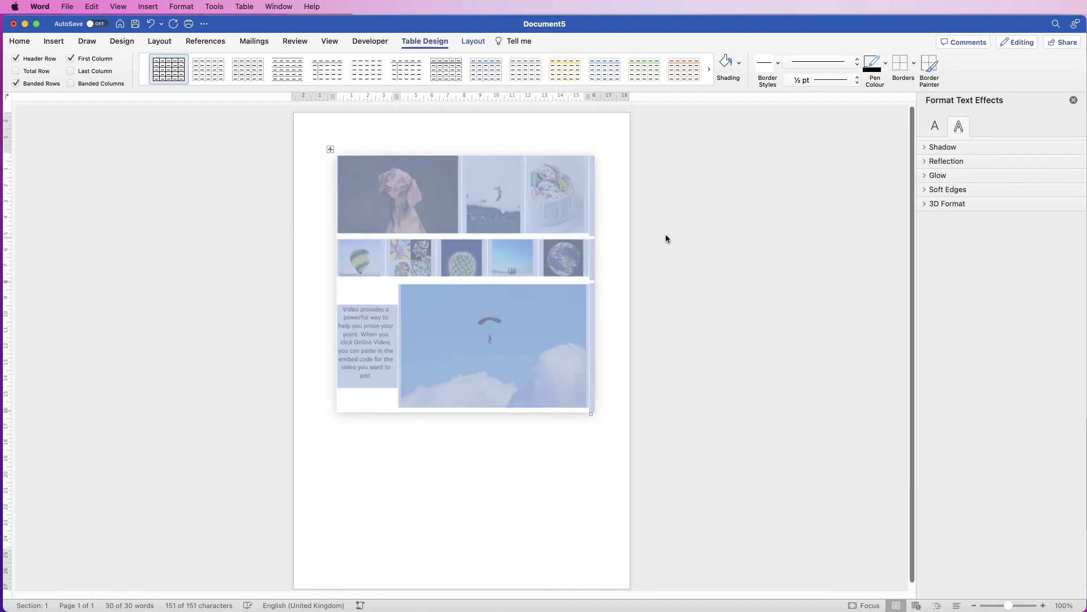
pyautogui.click(667, 242)
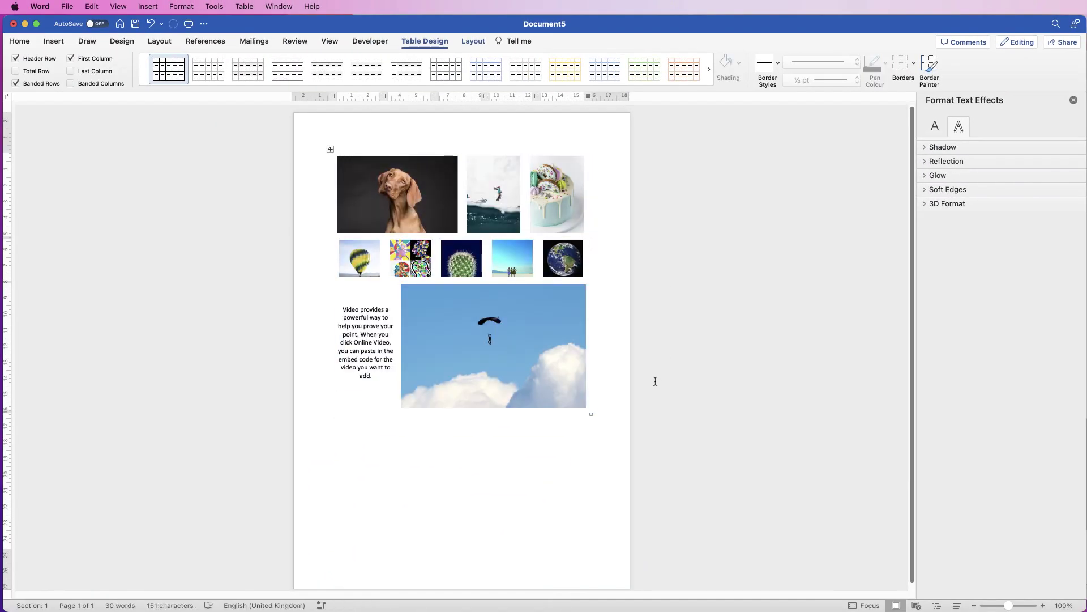